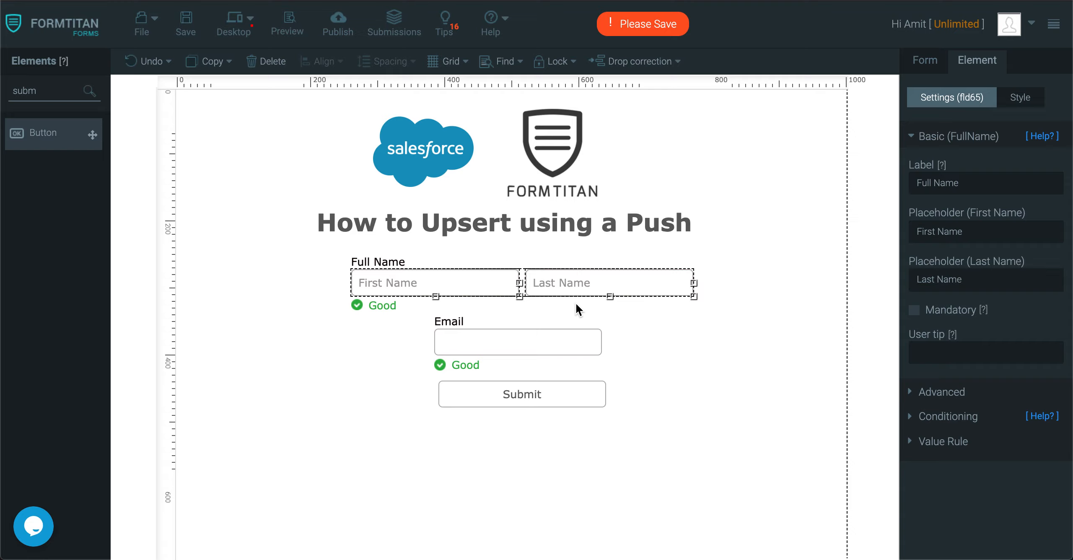
Step: Place a Hidden element at the form's top right, name it 'Contact ID', and save the form
{"action": "double_click", "coordinate": [44, 89]}
{"action": "type", "text": "hidd"}
{"action": "left_click_drag", "start_coordinate": [93, 135], "coordinate": [693, 134]}
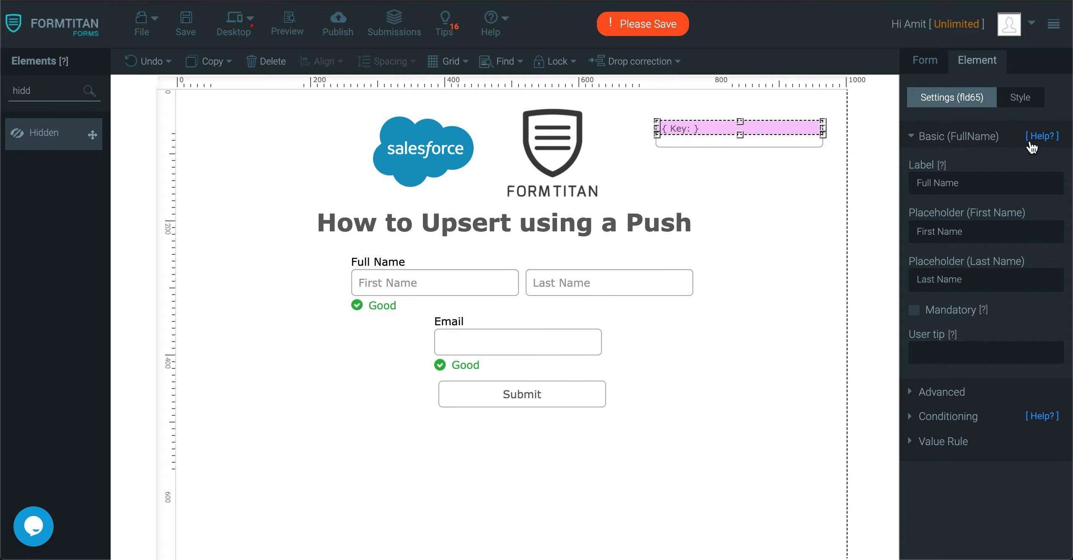
{"action": "double_click", "coordinate": [970, 180]}
{"action": "type", "text": "Contact ID"}
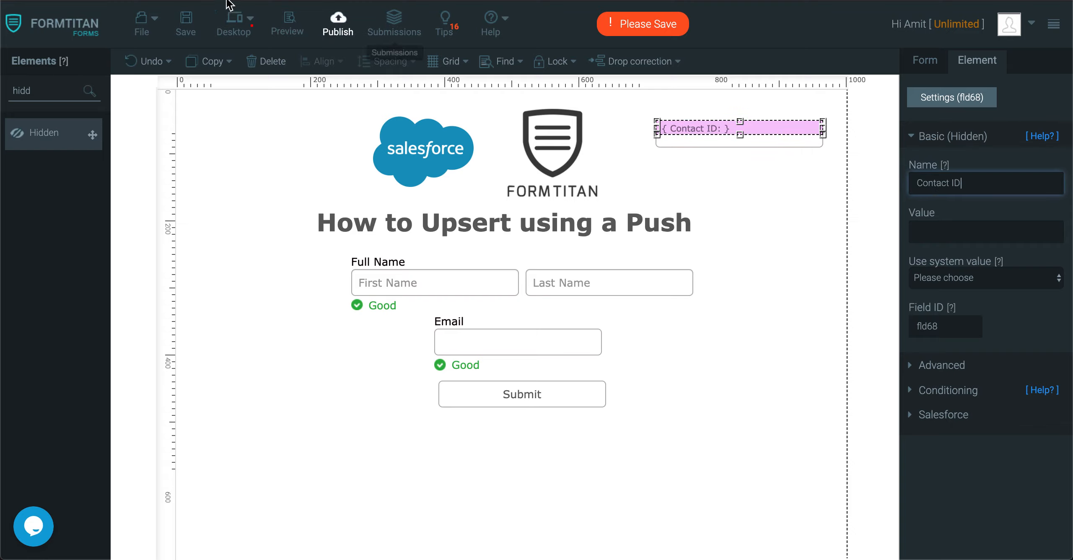
{"action": "left_click", "coordinate": [186, 23]}
Step: In the Salesforce Get setup, replace the existing fetch with a new Contact object
{"action": "left_click", "coordinate": [921, 63]}
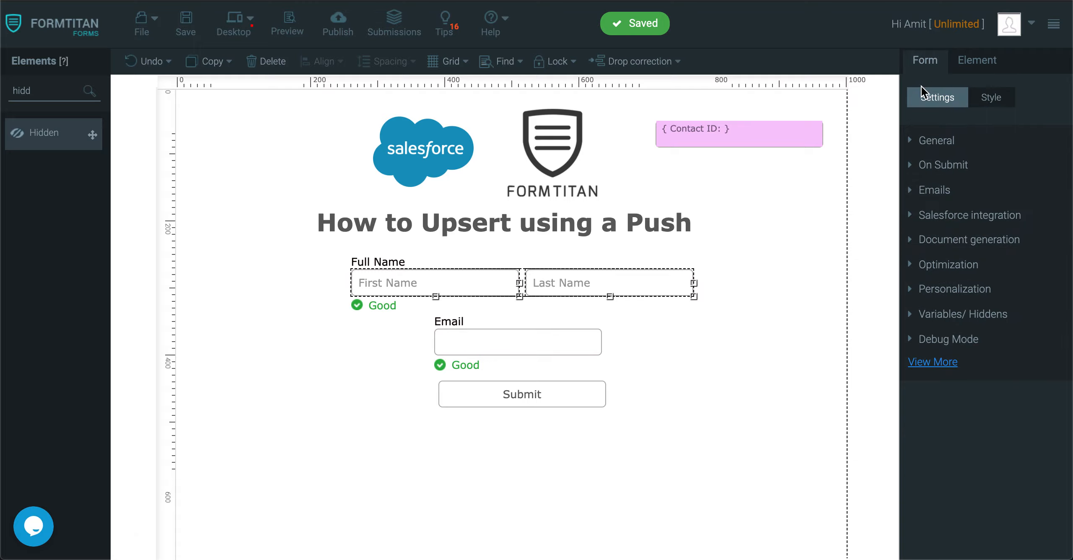
{"action": "left_click", "coordinate": [965, 222]}
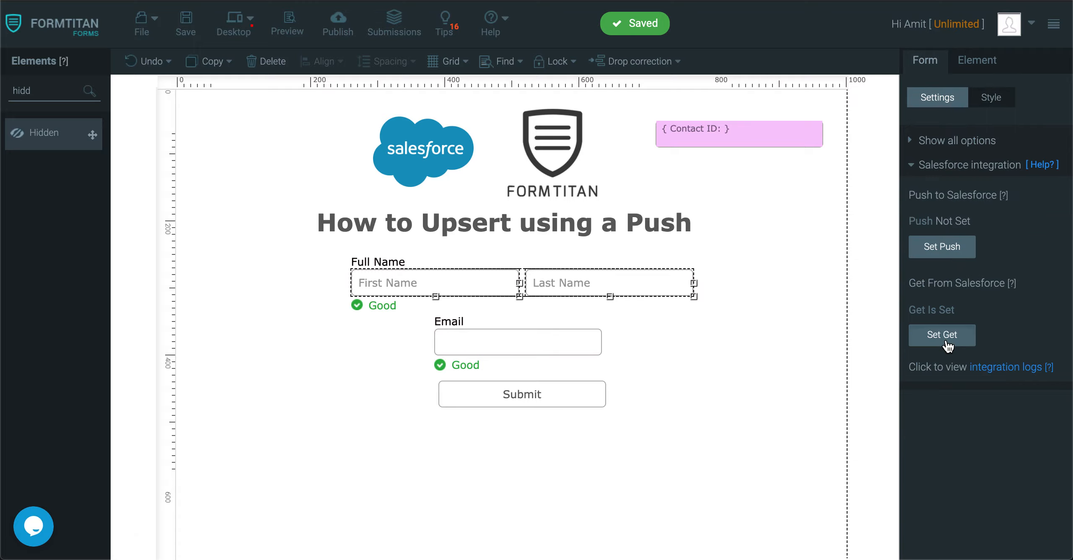
{"action": "left_click", "coordinate": [943, 337]}
{"action": "left_click", "coordinate": [802, 146]}
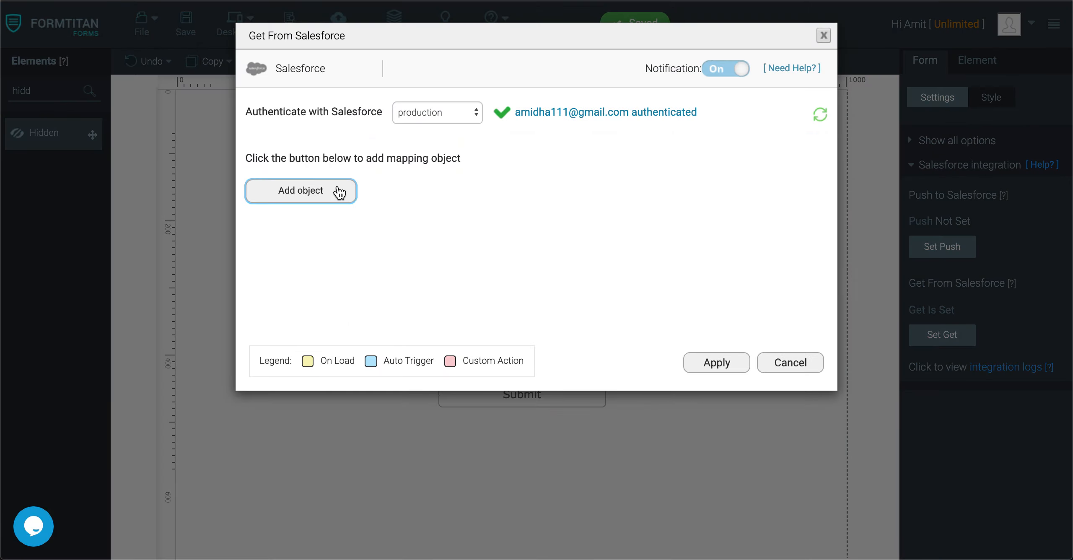
{"action": "left_click", "coordinate": [340, 192]}
{"action": "left_click", "coordinate": [370, 117]}
{"action": "type", "text": "contact"}
{"action": "left_click", "coordinate": [282, 197]}
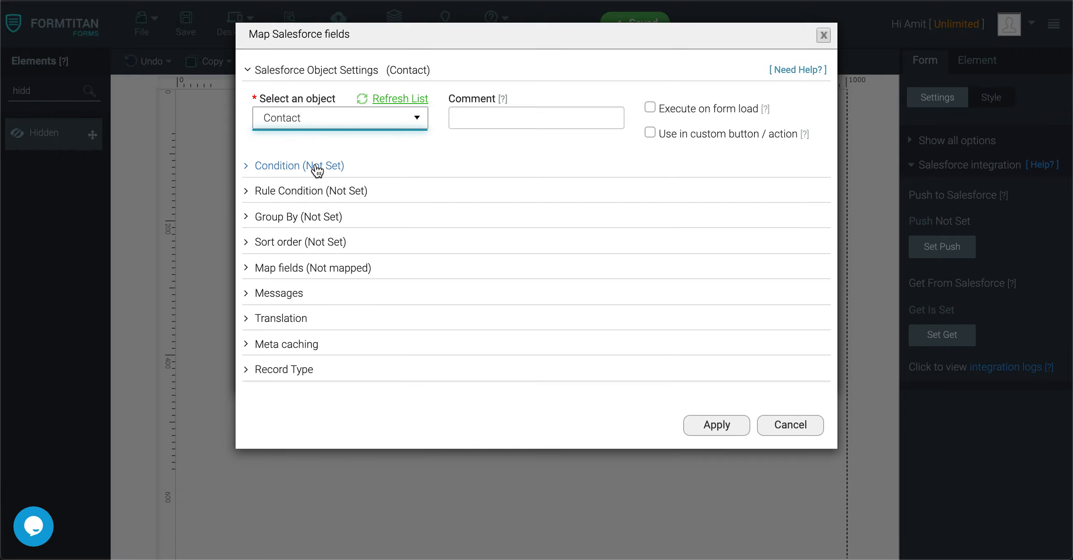
Step: Set the Contact fetch condition to CRM Email Equals the form's Email field
{"action": "left_click", "coordinate": [318, 167]}
{"action": "left_click", "coordinate": [316, 260]}
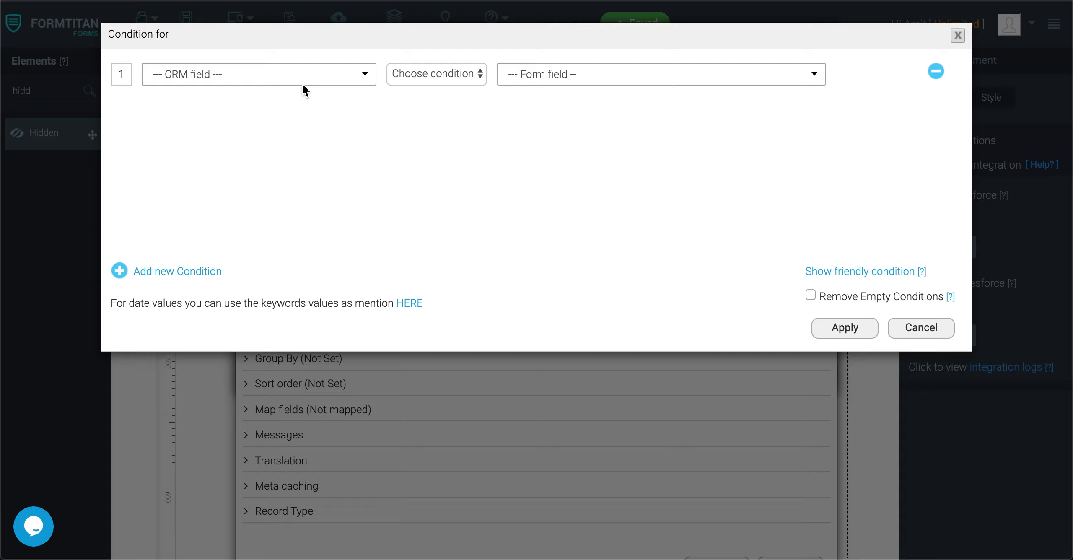
{"action": "left_click", "coordinate": [302, 83]}
{"action": "type", "text": "email"}
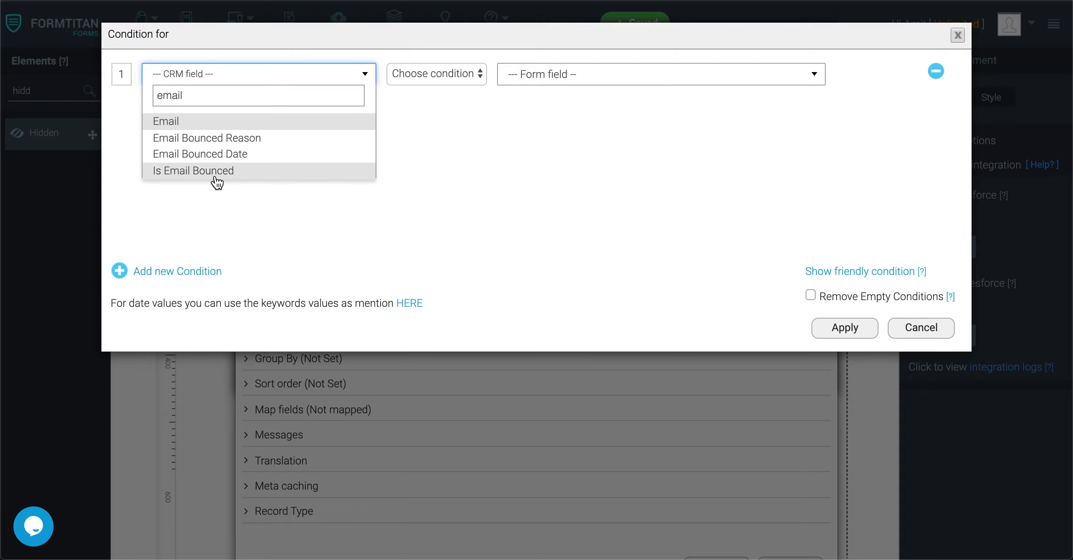
{"action": "left_click", "coordinate": [250, 122]}
{"action": "left_click", "coordinate": [411, 76]}
{"action": "left_click", "coordinate": [419, 87]}
{"action": "left_click", "coordinate": [550, 80]}
{"action": "type", "text": "emai"}
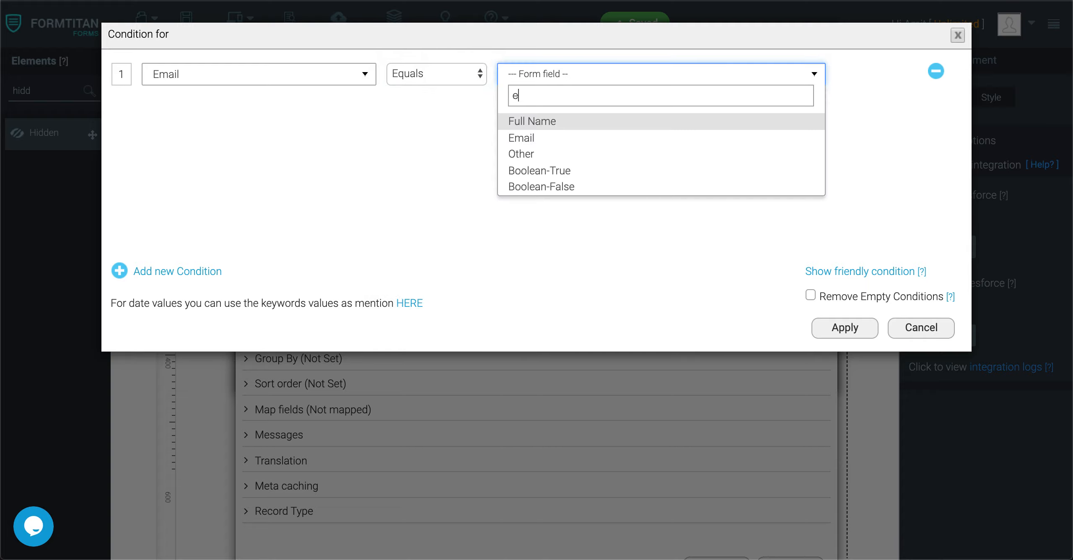
{"action": "left_click", "coordinate": [532, 128]}
{"action": "left_click", "coordinate": [570, 84]}
{"action": "type", "text": "emai"}
{"action": "left_click", "coordinate": [571, 113]}
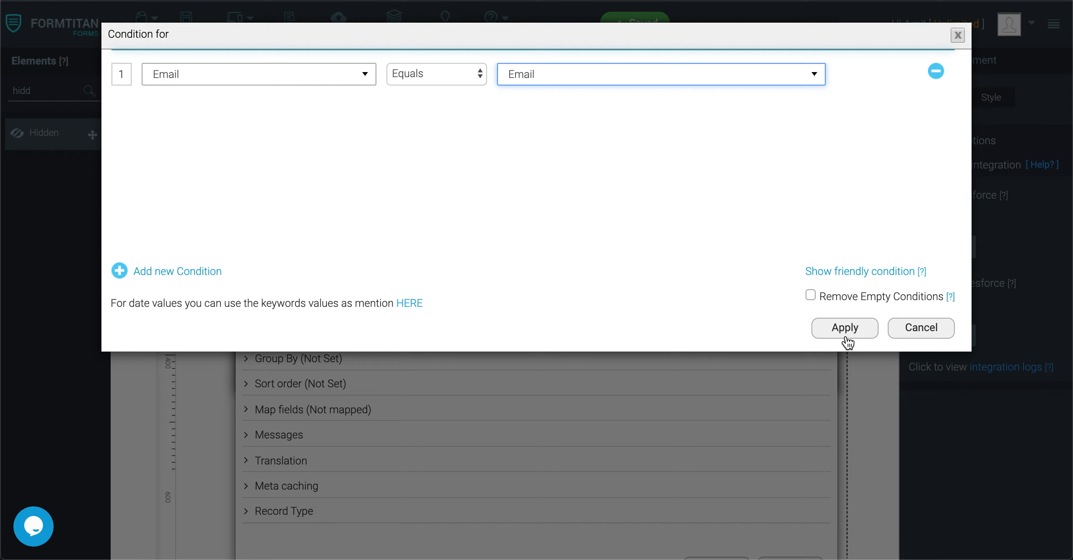
{"action": "left_click", "coordinate": [845, 337]}
Step: Map First Name and Last Name to the Contact's First Name and Last Name, finish, and save
{"action": "left_click", "coordinate": [361, 410]}
{"action": "left_click", "coordinate": [314, 477]}
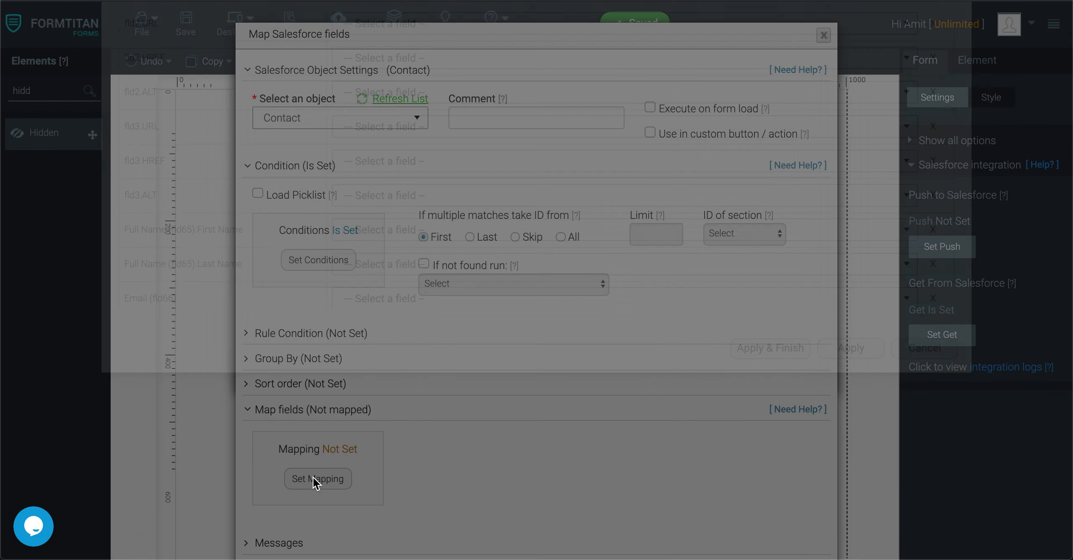
{"action": "scroll", "coordinate": [424, 224], "scroll_direction": "down", "scroll_amount": 2}
{"action": "left_click", "coordinate": [387, 290]}
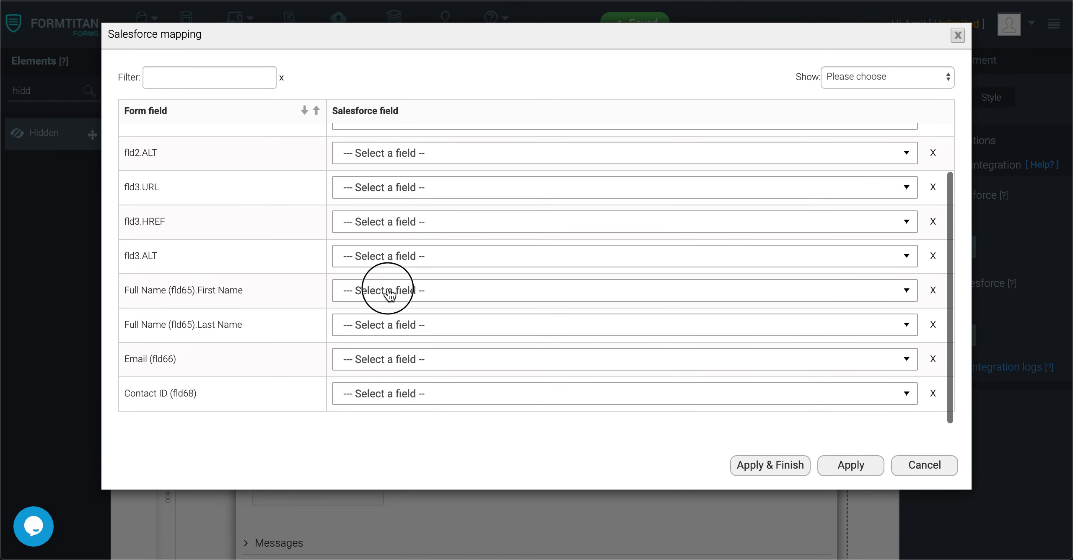
{"action": "type", "text": "first"}
{"action": "left_click", "coordinate": [369, 348]}
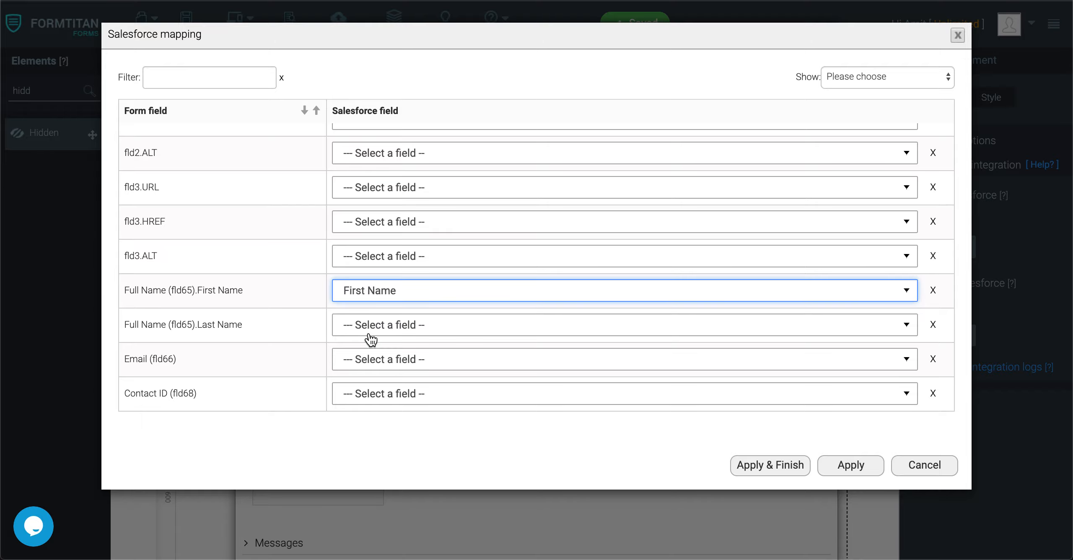
{"action": "left_click", "coordinate": [403, 331]}
{"action": "type", "text": "last"}
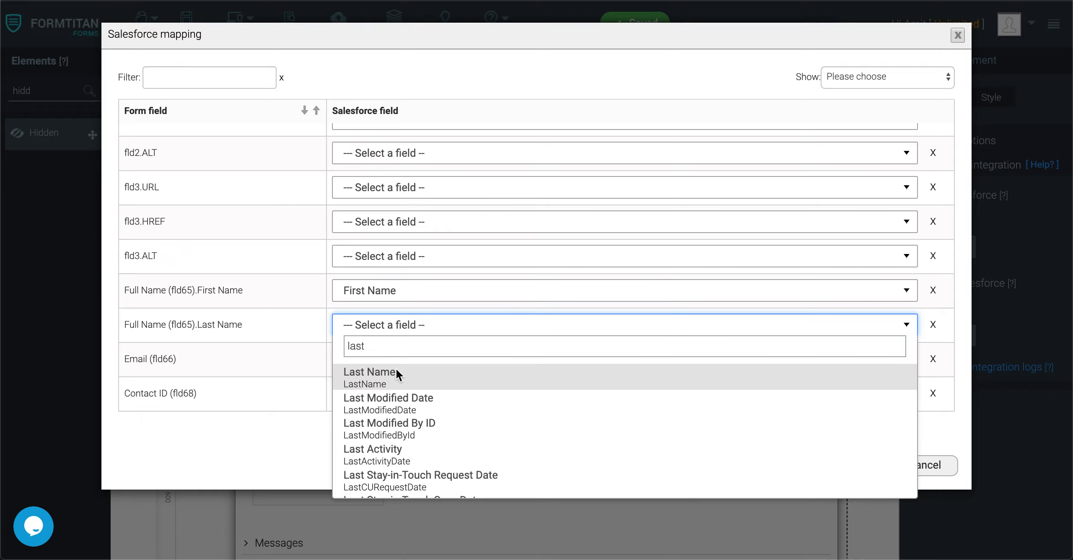
{"action": "left_click", "coordinate": [396, 371]}
{"action": "left_click", "coordinate": [766, 466]}
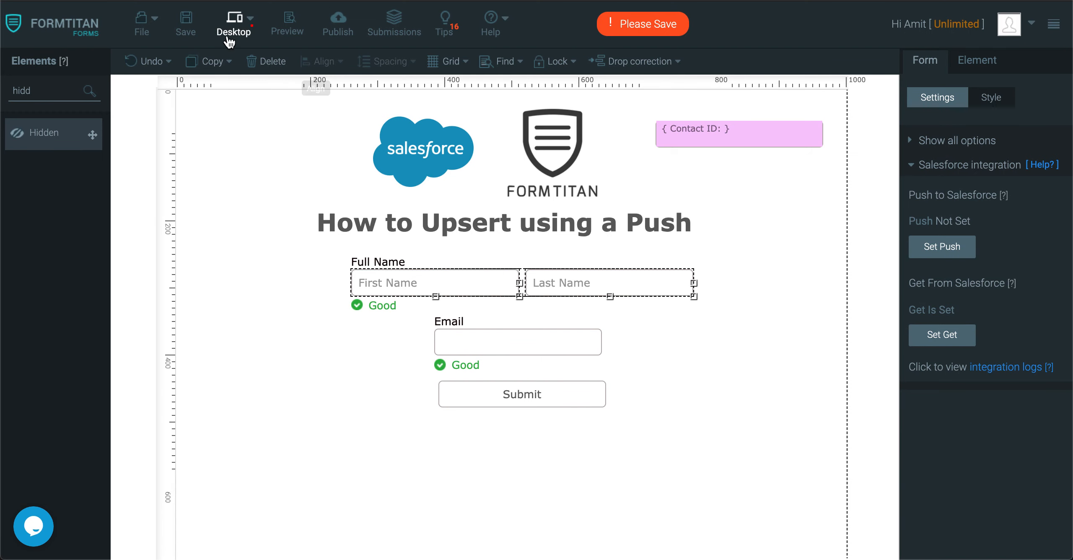
{"action": "left_click", "coordinate": [184, 28]}
Step: Move Email left under First Name and add a Textbox labelled 'Mobile' beside it
{"action": "left_click", "coordinate": [478, 342]}
{"action": "left_click_drag", "start_coordinate": [510, 349], "coordinate": [436, 354]}
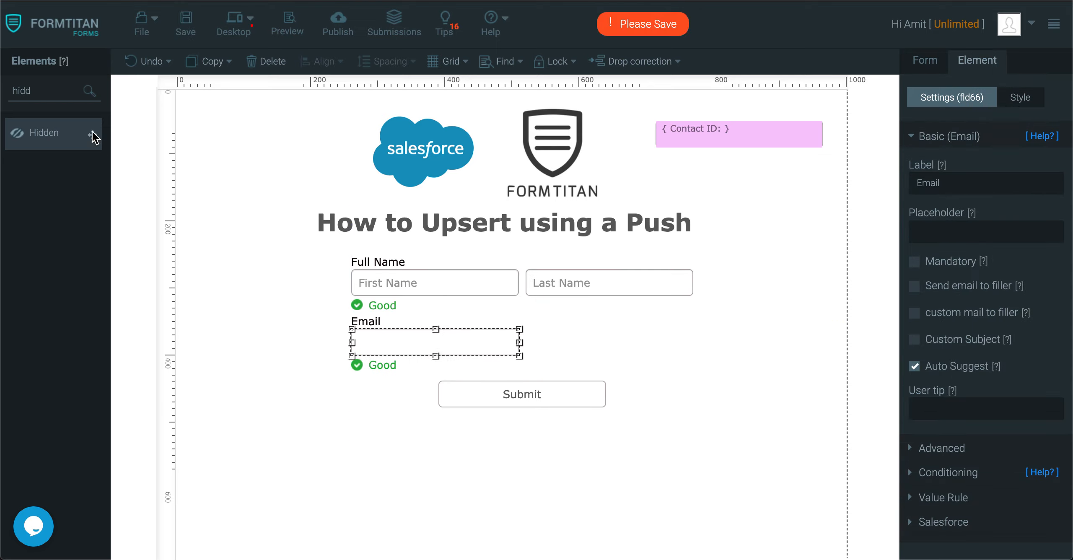
{"action": "double_click", "coordinate": [53, 91]}
{"action": "type", "text": "text"}
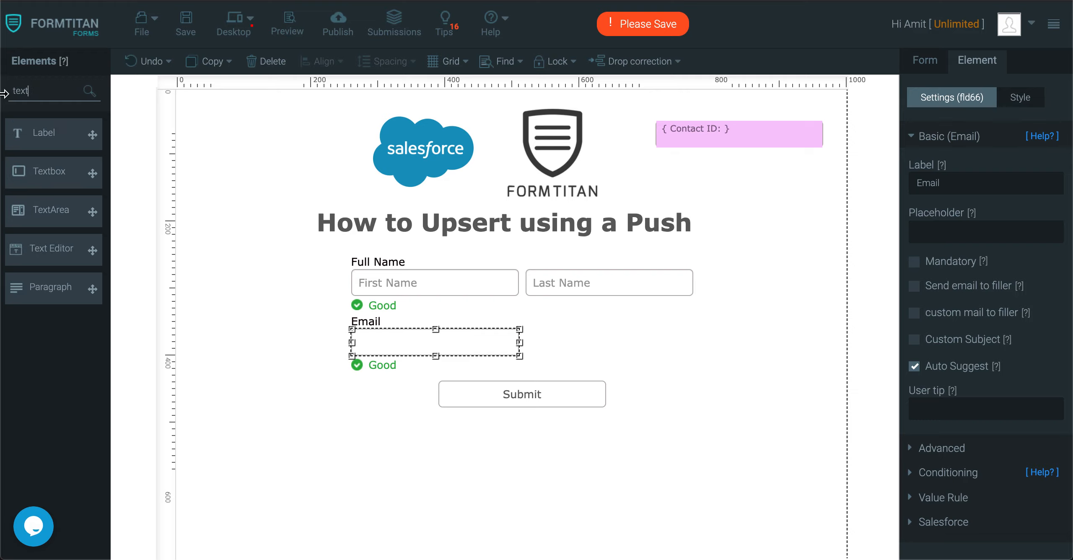
{"action": "left_click_drag", "start_coordinate": [50, 173], "coordinate": [577, 337]}
{"action": "left_click", "coordinate": [984, 181]}
{"action": "type", "text": "Mobile"}
Step: Map the Mobile field to the Contact's Mobile Phone in the Salesforce fetch and apply
{"action": "left_click", "coordinate": [925, 60]}
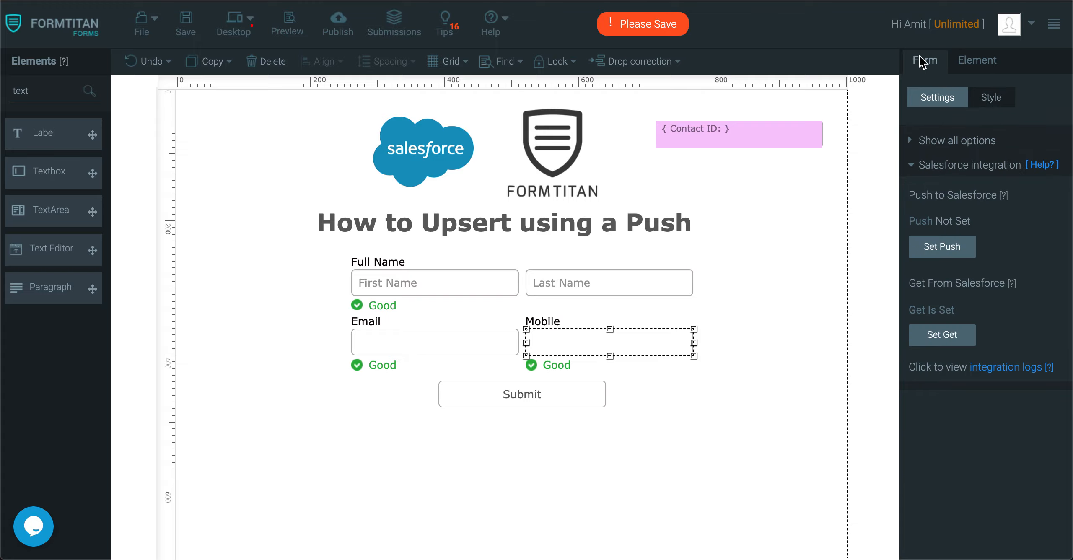
{"action": "left_click", "coordinate": [942, 334]}
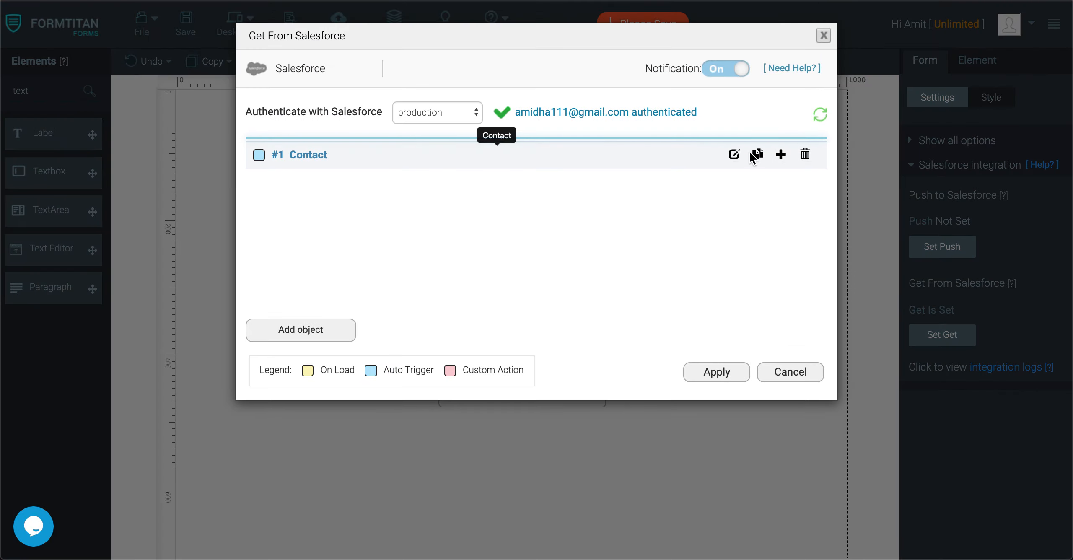
{"action": "left_click", "coordinate": [728, 156]}
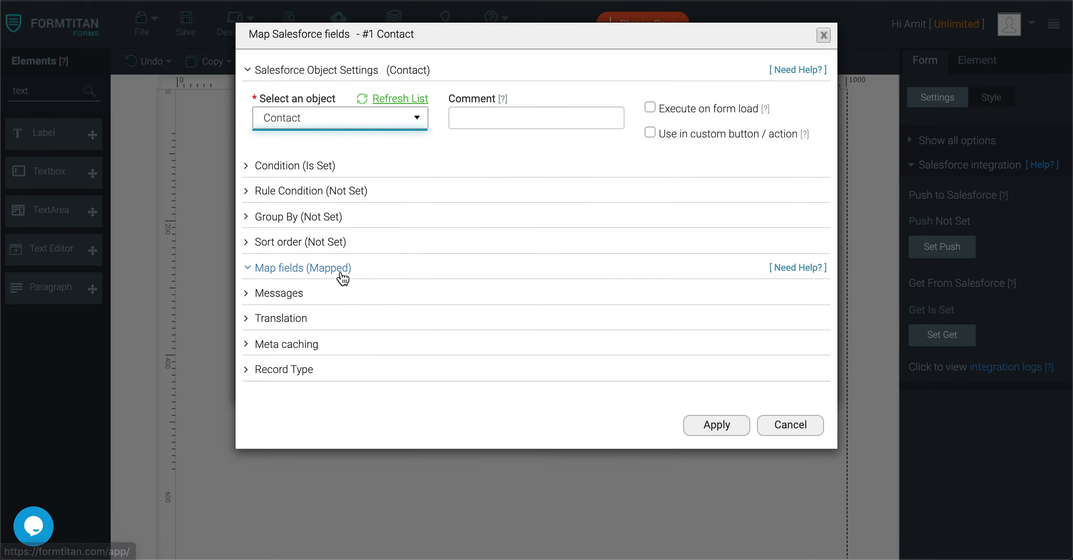
{"action": "left_click", "coordinate": [339, 269]}
{"action": "left_click", "coordinate": [319, 337]}
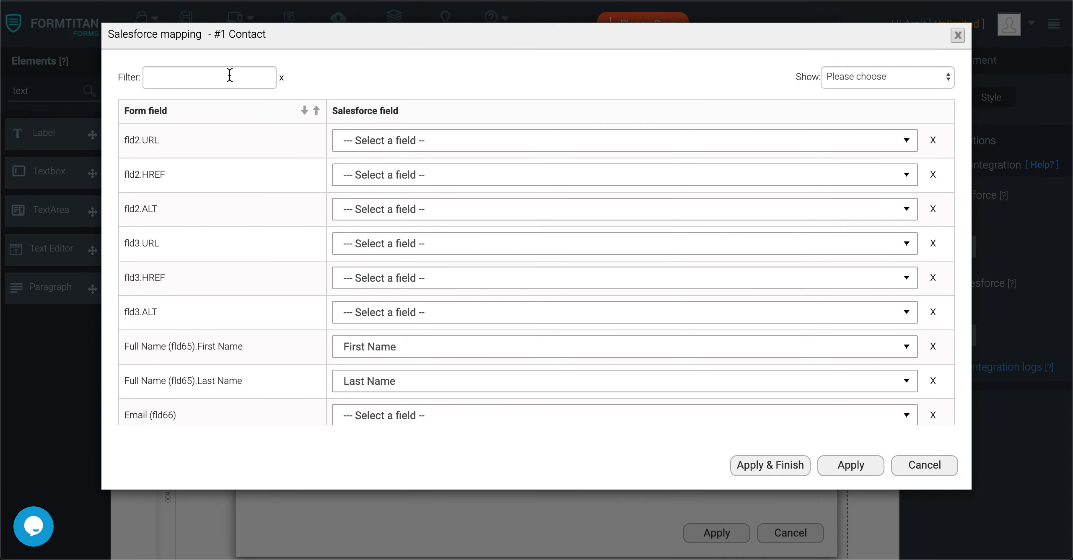
{"action": "scroll", "coordinate": [364, 241], "scroll_direction": "down", "scroll_amount": 3}
{"action": "left_click", "coordinate": [375, 402]}
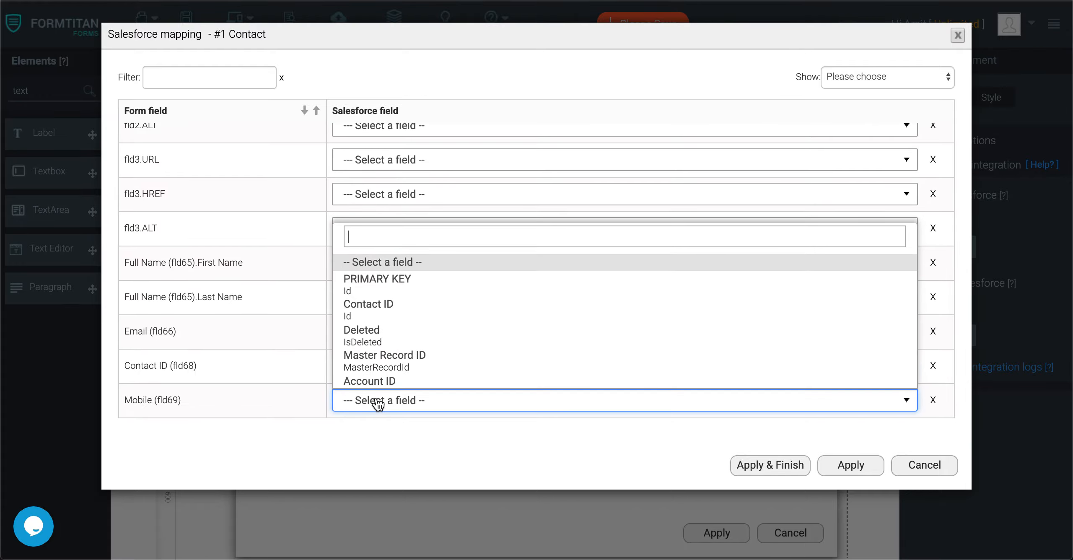
{"action": "type", "text": "mob"}
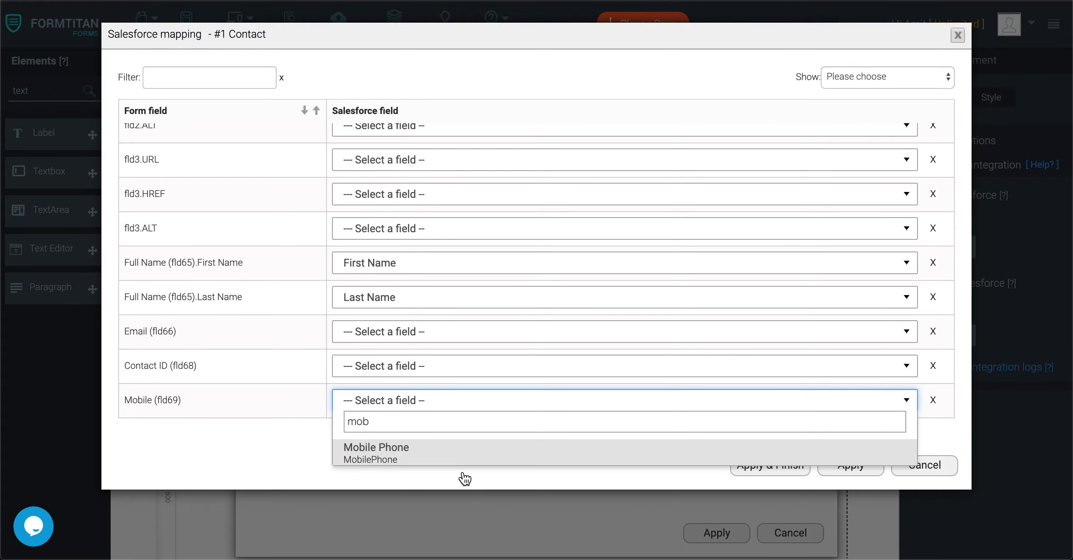
{"action": "left_click", "coordinate": [428, 457]}
{"action": "left_click", "coordinate": [775, 463]}
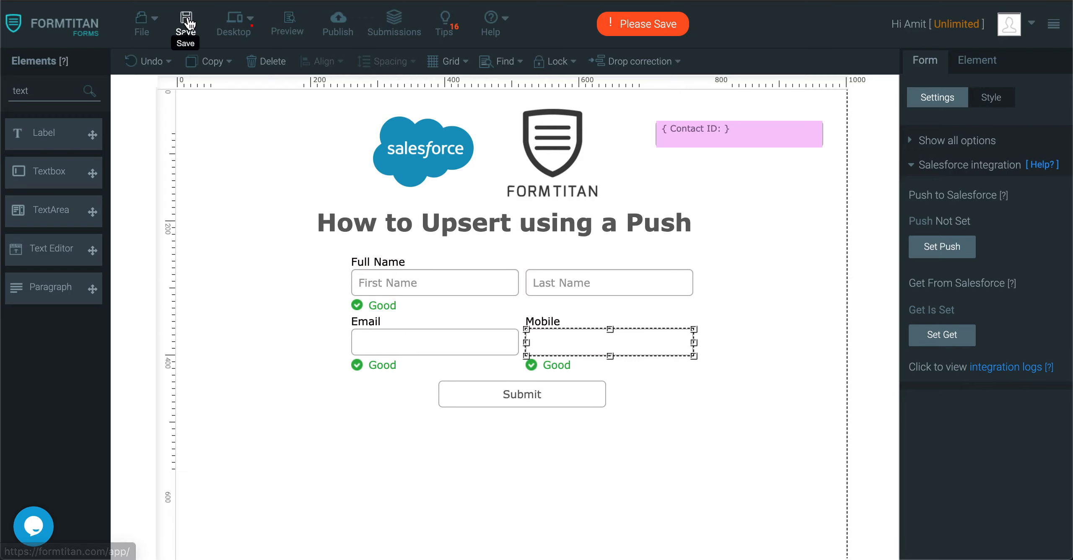
Step: Toggle Show Hidden Fields in the Debug Mode settings and save the form
{"action": "left_click", "coordinate": [187, 23]}
{"action": "left_click", "coordinate": [287, 24]}
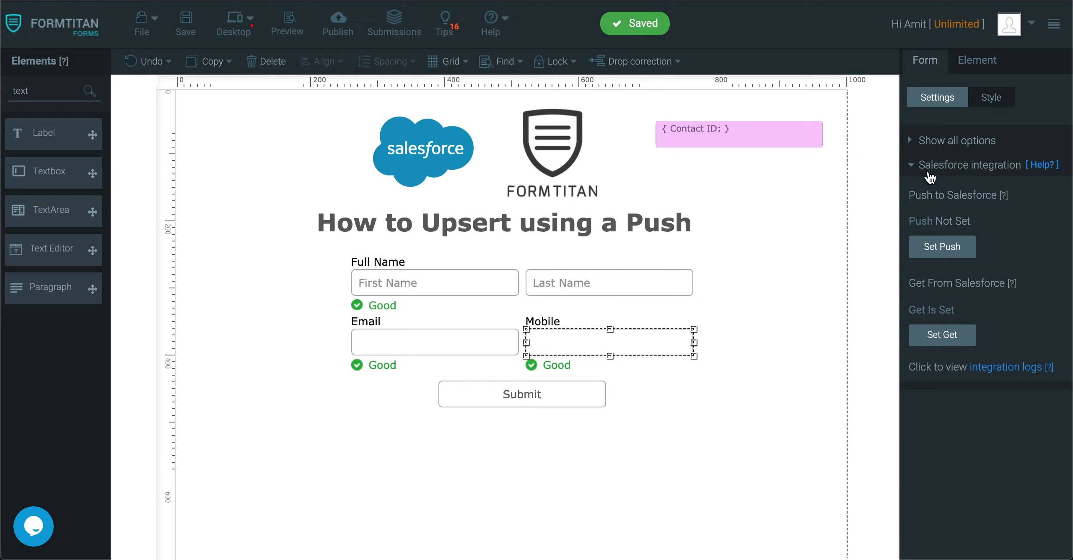
{"action": "left_click", "coordinate": [929, 179]}
{"action": "left_click", "coordinate": [970, 337]}
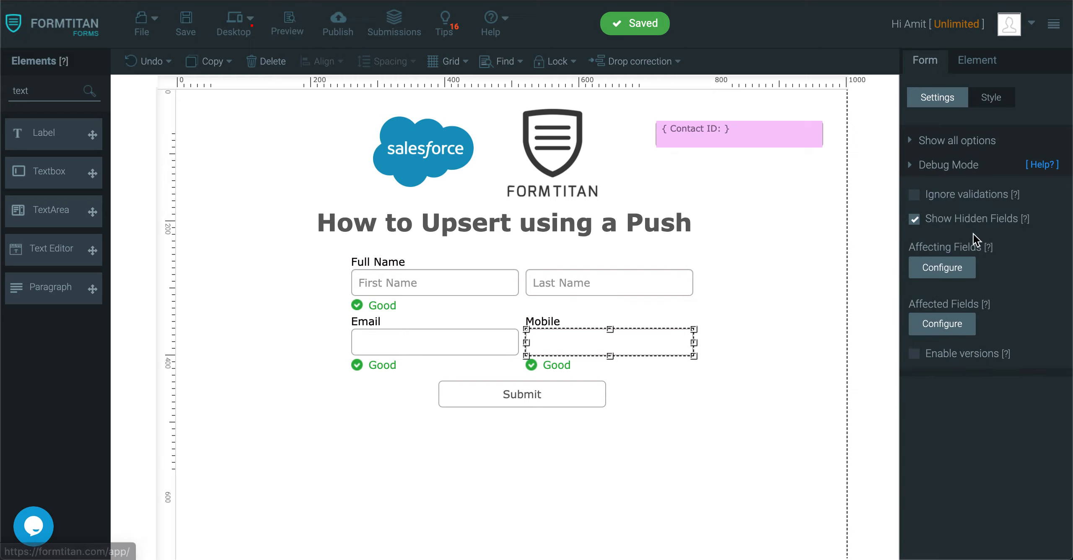
{"action": "left_click", "coordinate": [914, 219]}
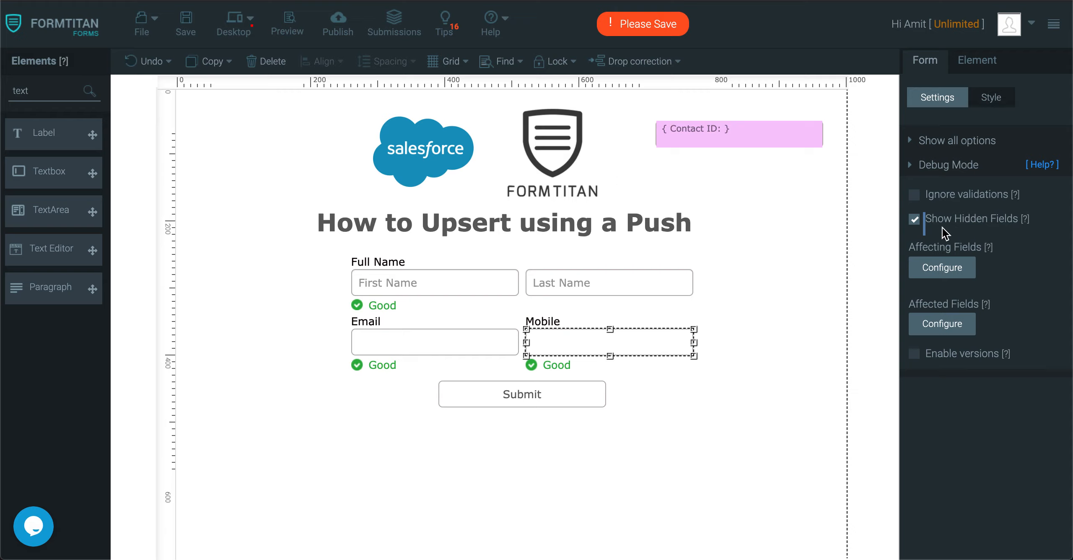
{"action": "left_click", "coordinate": [954, 168]}
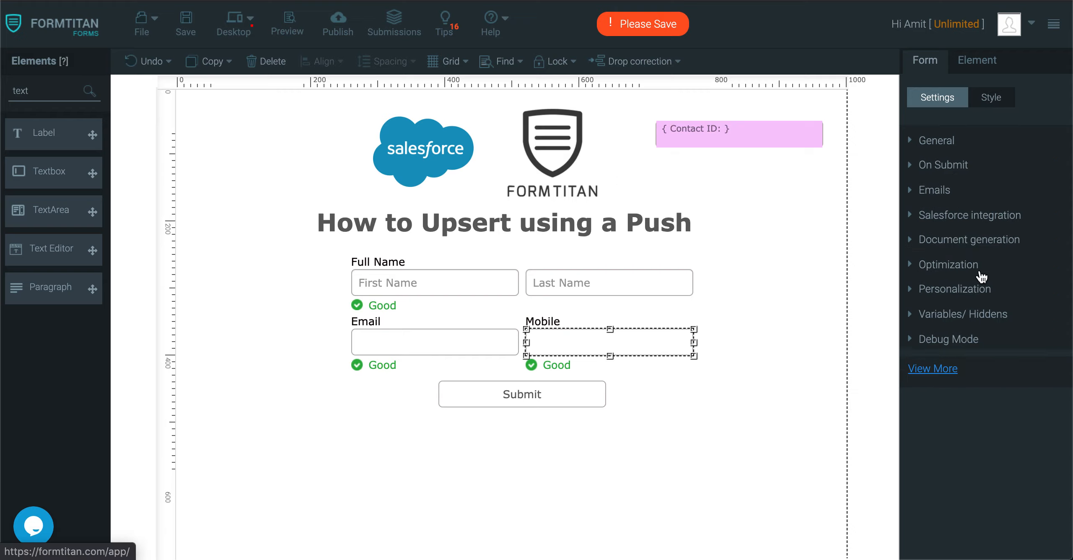
{"action": "left_click", "coordinate": [988, 318]}
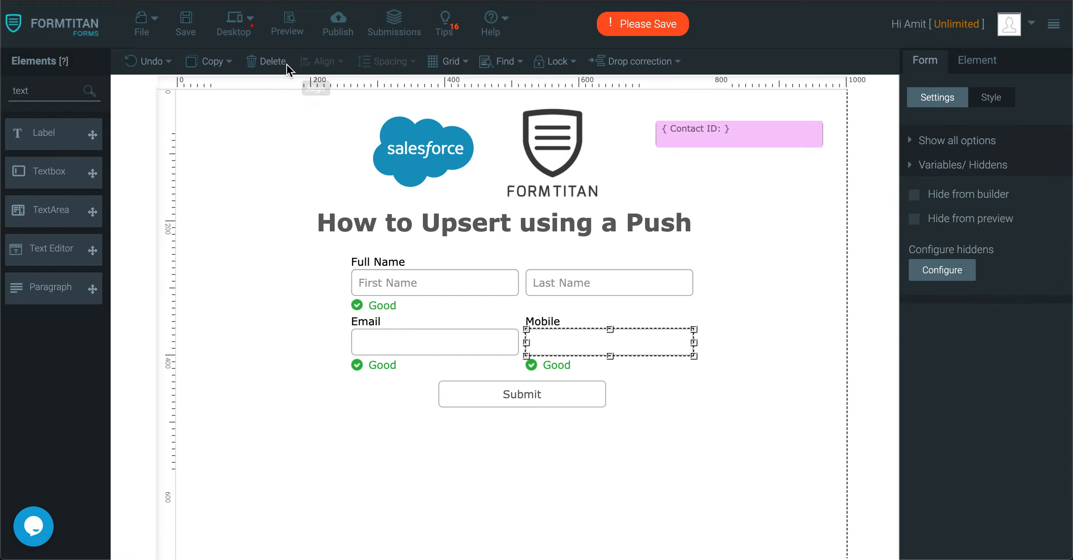
{"action": "left_click", "coordinate": [185, 25]}
Step: In preview, paste the contact's email from Salesforce into Email to prefill name and mobile
{"action": "left_click", "coordinate": [288, 26]}
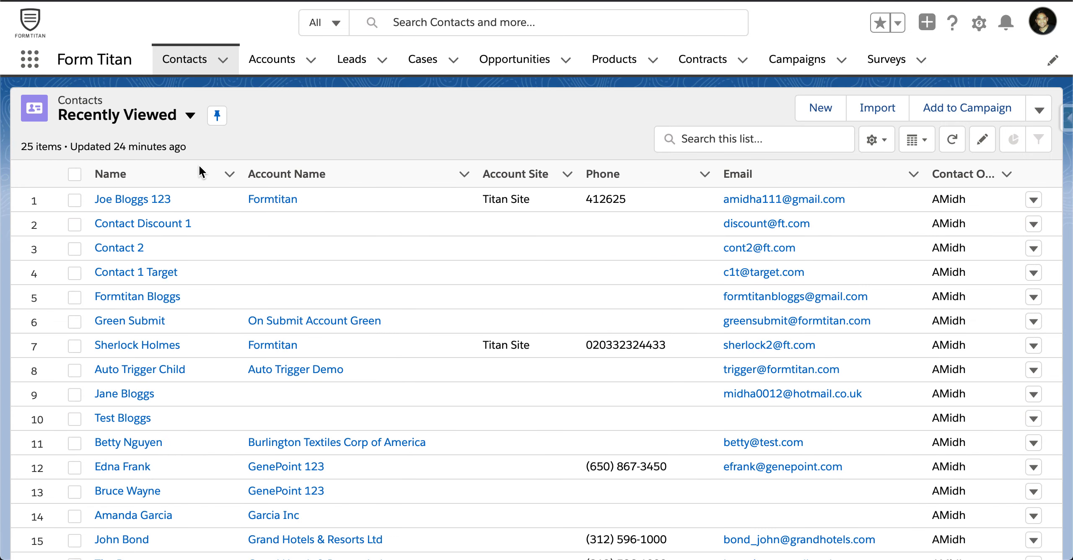
{"action": "left_click", "coordinate": [157, 204]}
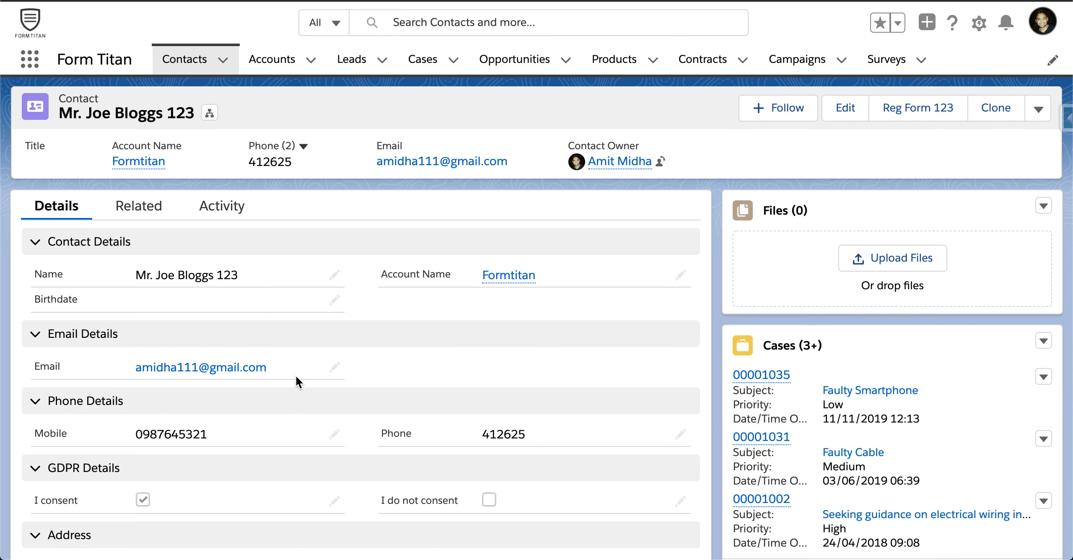
{"action": "left_click_drag", "start_coordinate": [289, 368], "coordinate": [137, 365]}
{"action": "key", "text": "super+c"}
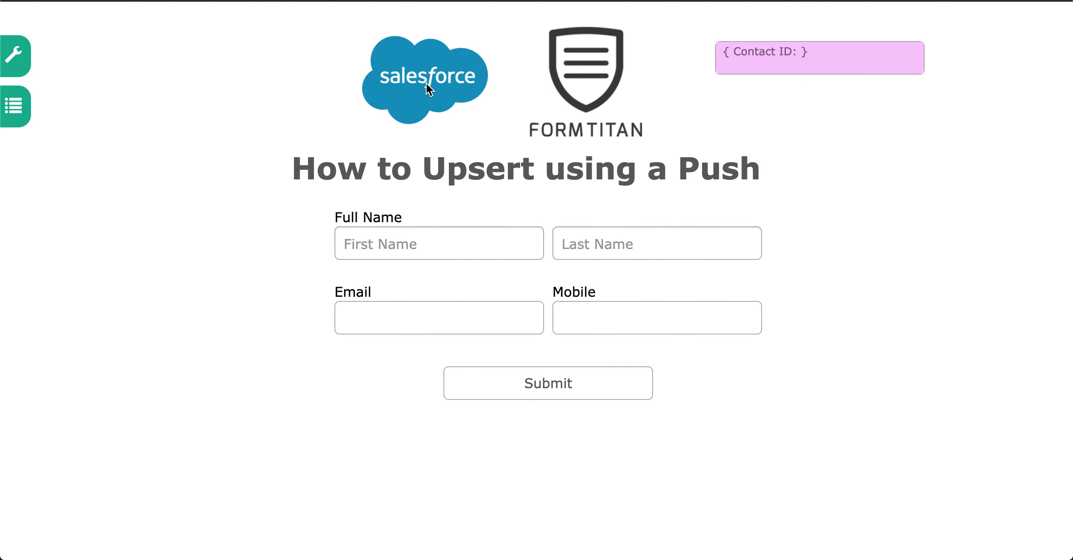
{"action": "left_click", "coordinate": [383, 321]}
{"action": "key", "text": "super+v"}
{"action": "left_click", "coordinate": [848, 320]}
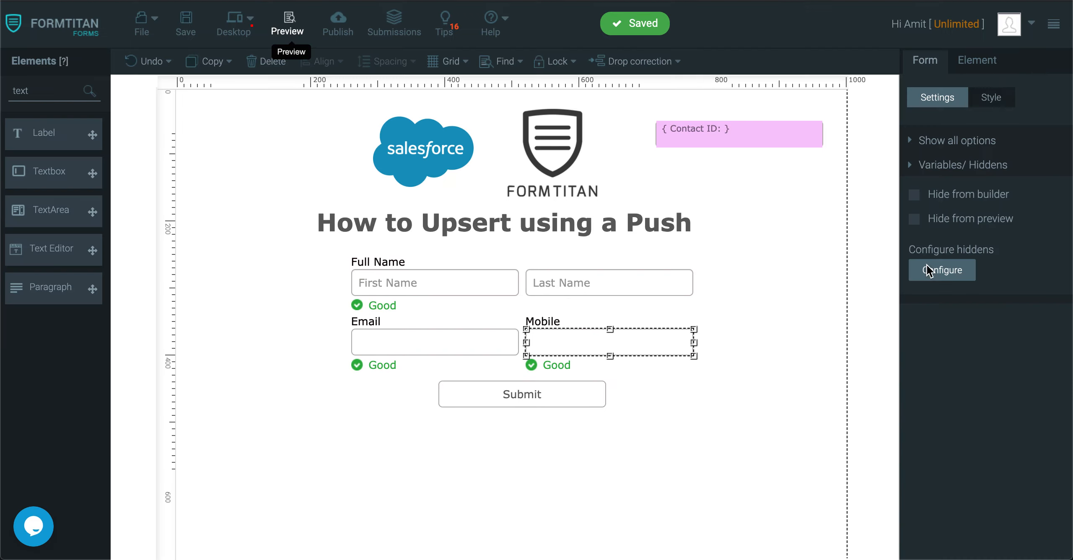
{"action": "left_click", "coordinate": [924, 67]}
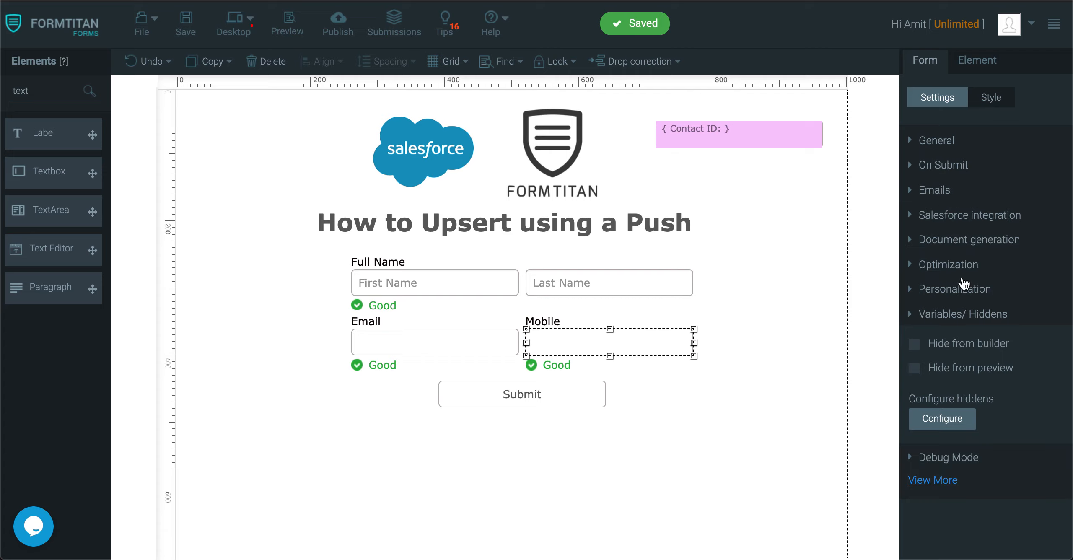
Step: Map the hidden Contact ID field to Salesforce Contact ID in the Contact fetch, then save
{"action": "left_click", "coordinate": [968, 237]}
{"action": "left_click", "coordinate": [986, 150]}
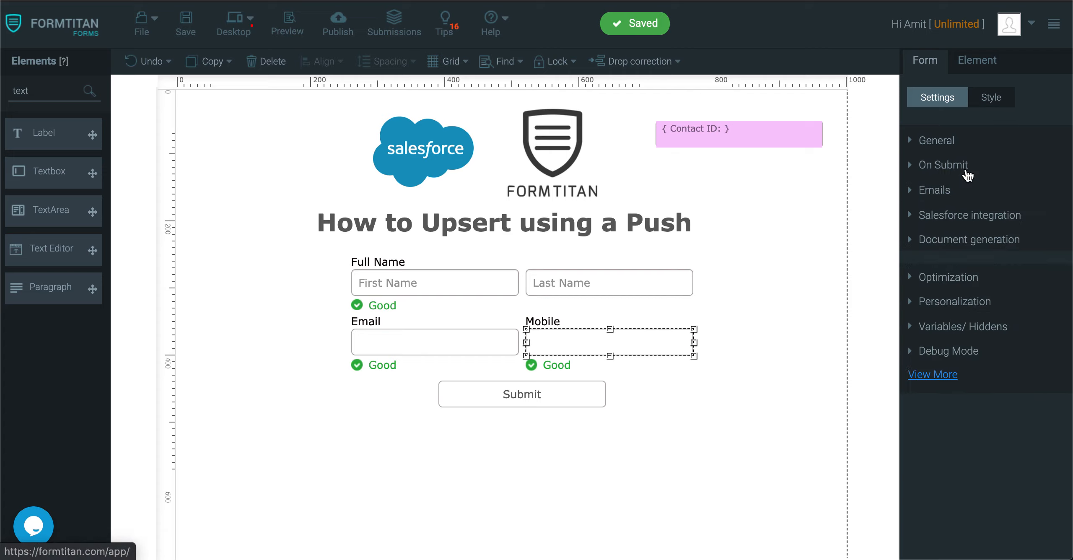
{"action": "left_click", "coordinate": [971, 212]}
{"action": "left_click", "coordinate": [942, 334]}
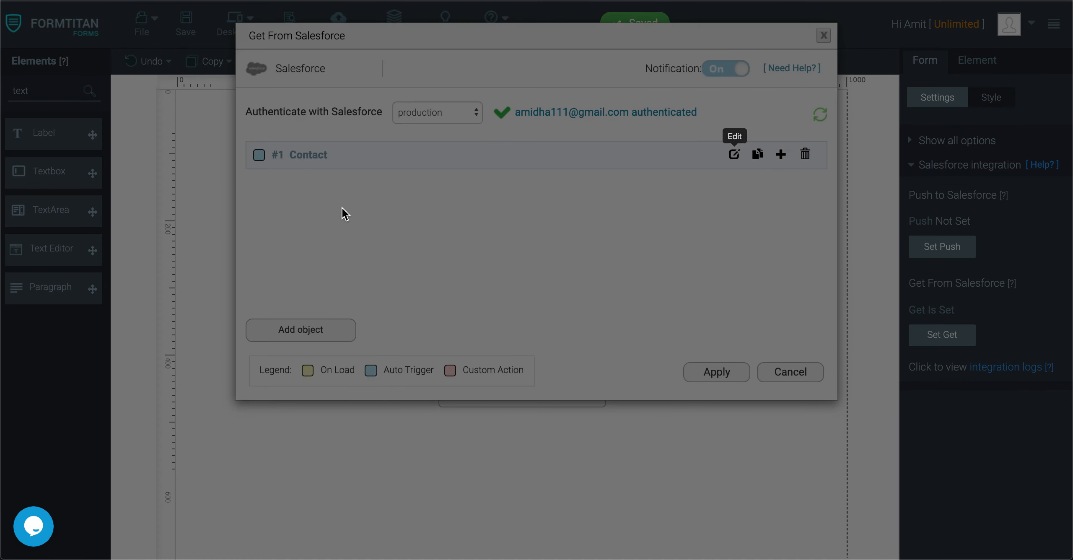
{"action": "left_click", "coordinate": [277, 268]}
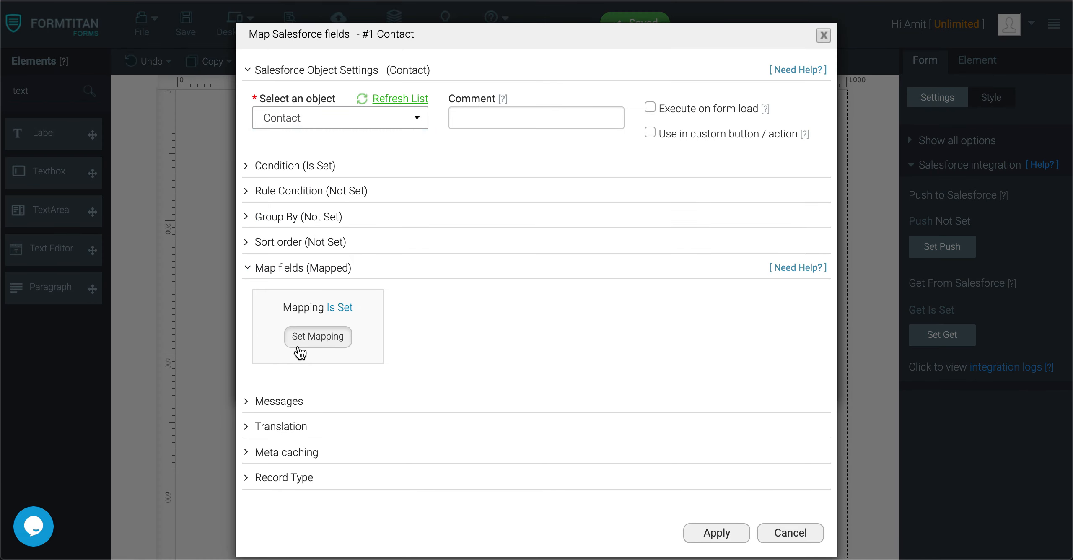
{"action": "left_click", "coordinate": [300, 352]}
{"action": "scroll", "coordinate": [446, 385], "scroll_direction": "down", "scroll_amount": 3}
{"action": "left_click", "coordinate": [447, 385]}
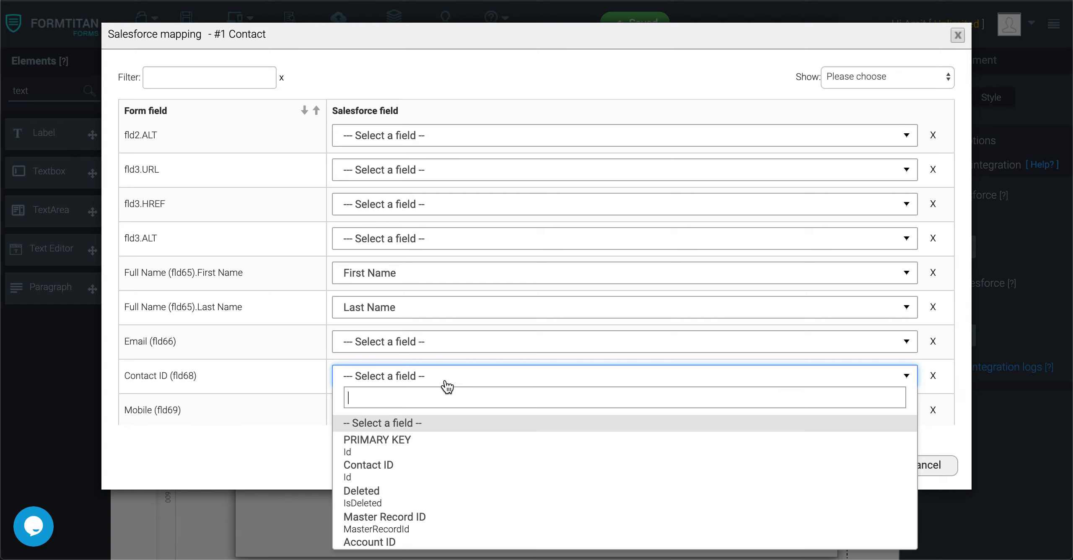
{"action": "left_click", "coordinate": [371, 474]}
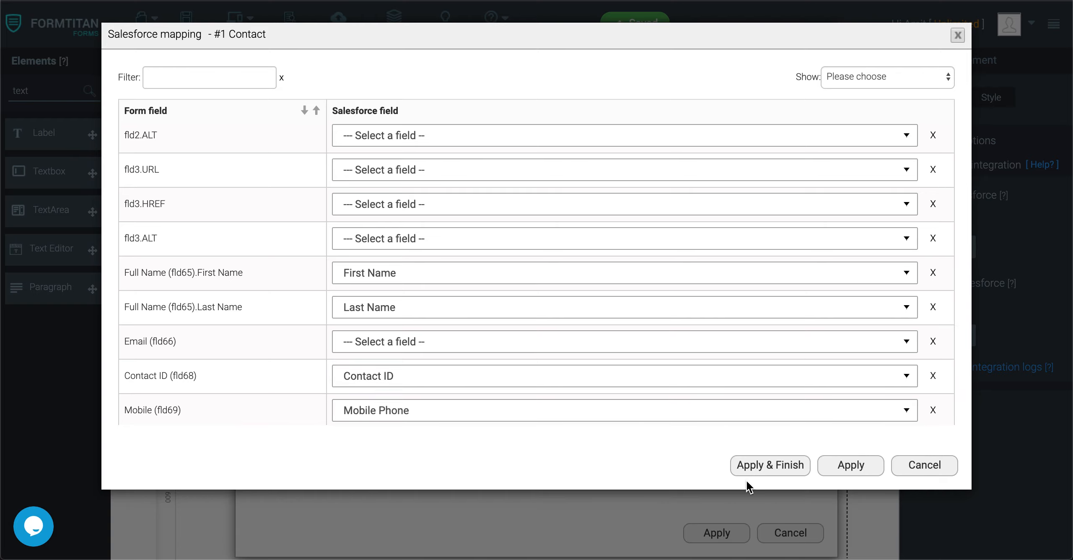
{"action": "left_click", "coordinate": [767, 471]}
{"action": "left_click", "coordinate": [181, 23]}
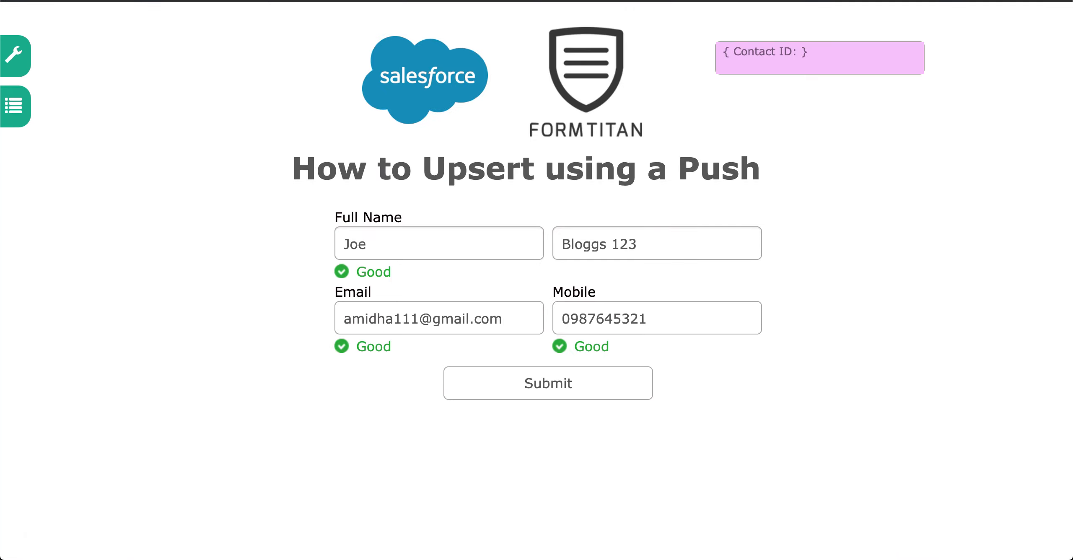
Step: Enter the contact's e-mail address into the preview's Email field to test the lookup
{"action": "left_click", "coordinate": [507, 315]}
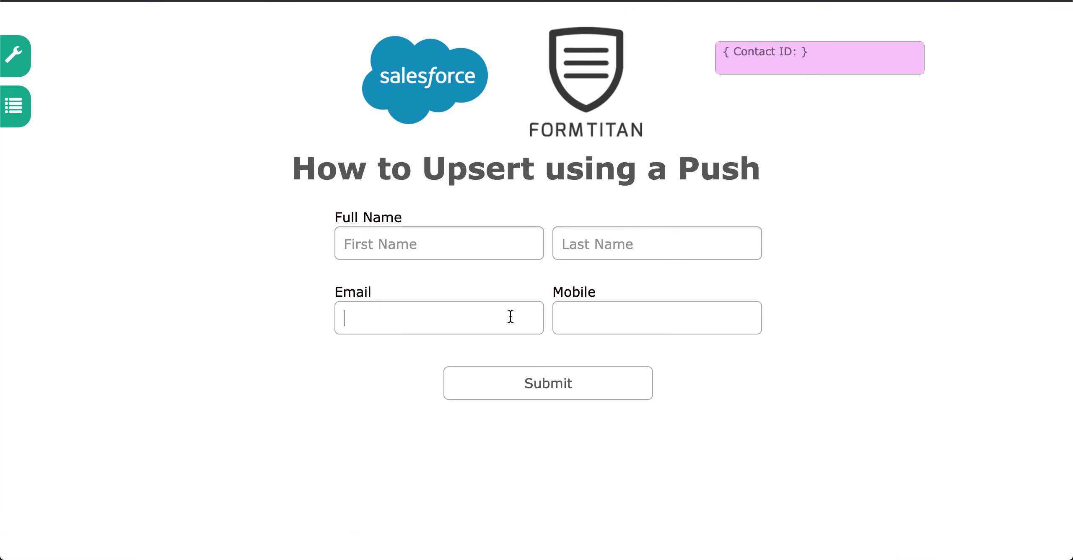
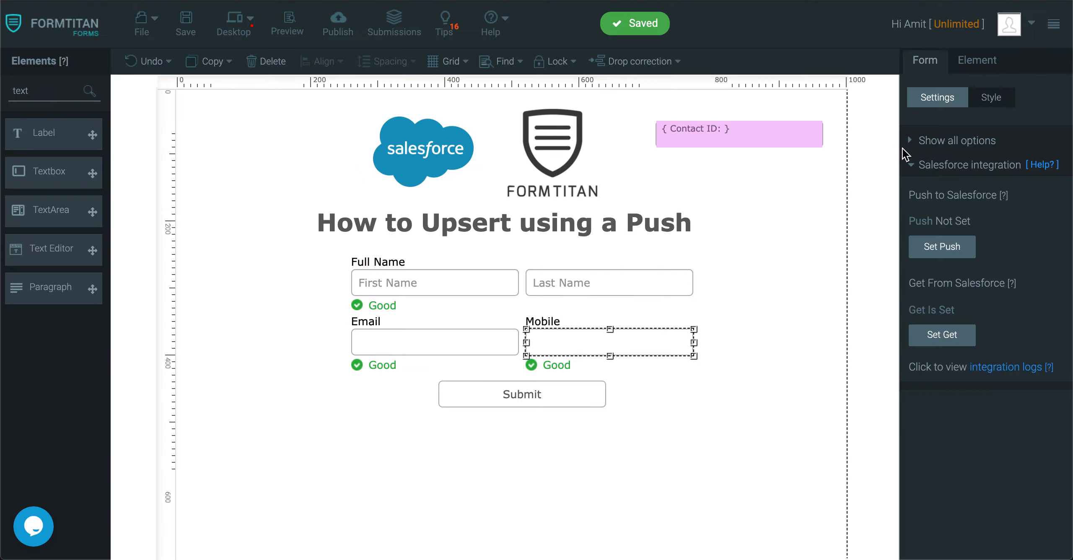
Step: In the push-to-Salesforce setup, add the Contact object
{"action": "left_click", "coordinate": [933, 248]}
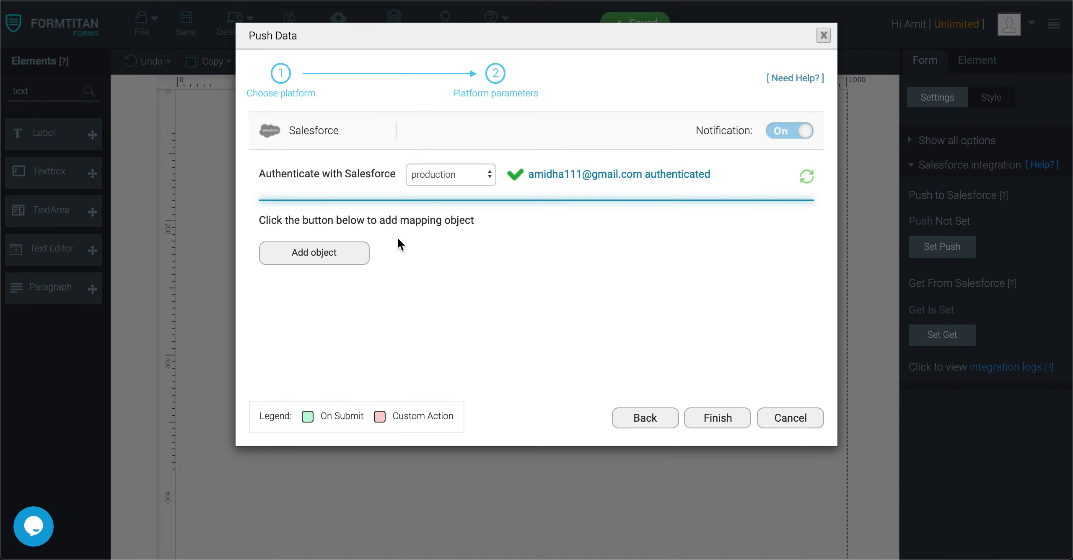
{"action": "left_click", "coordinate": [790, 418]}
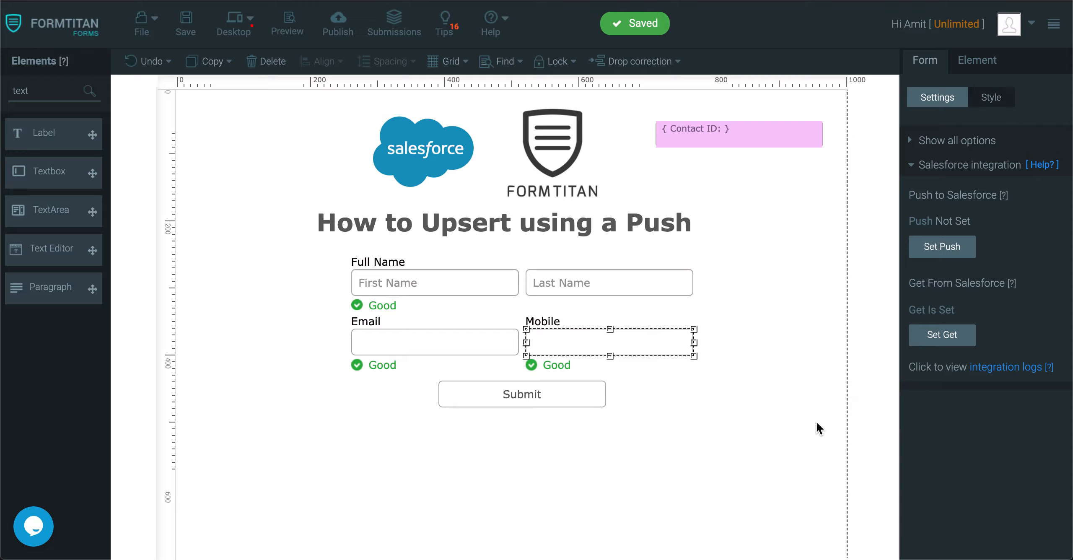
{"action": "left_click", "coordinate": [940, 248]}
{"action": "left_click", "coordinate": [314, 252]}
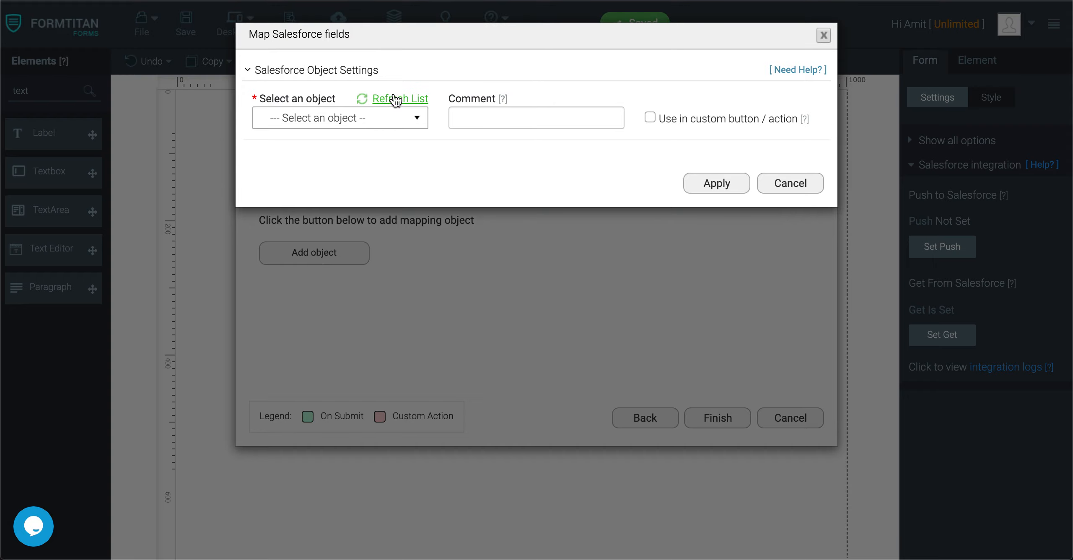
{"action": "left_click", "coordinate": [366, 119]}
{"action": "type", "text": "conta"}
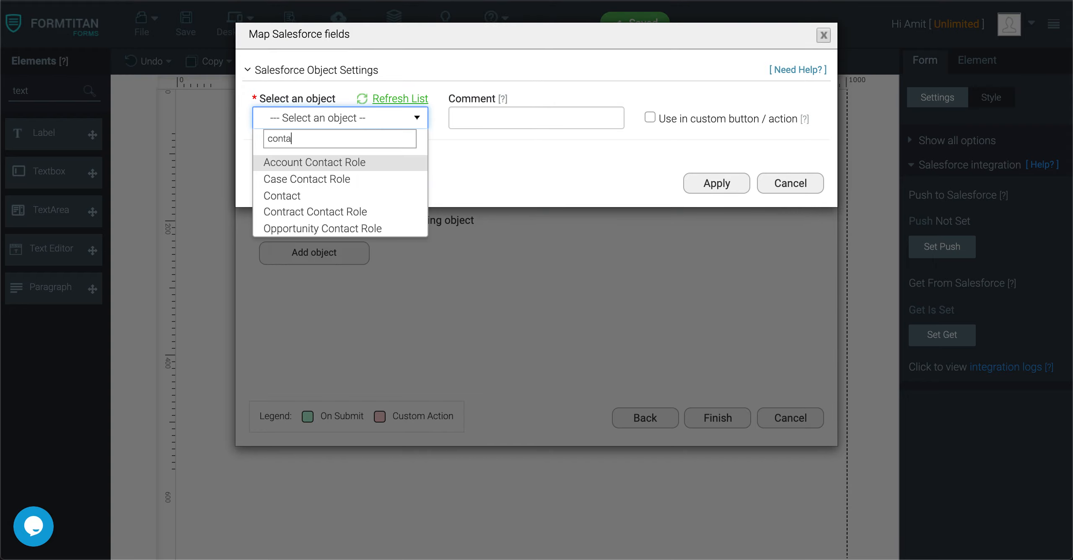
{"action": "left_click", "coordinate": [285, 196]}
Step: Set the Contact push action to Update, creating a new record when no match is found
{"action": "left_click", "coordinate": [553, 117]}
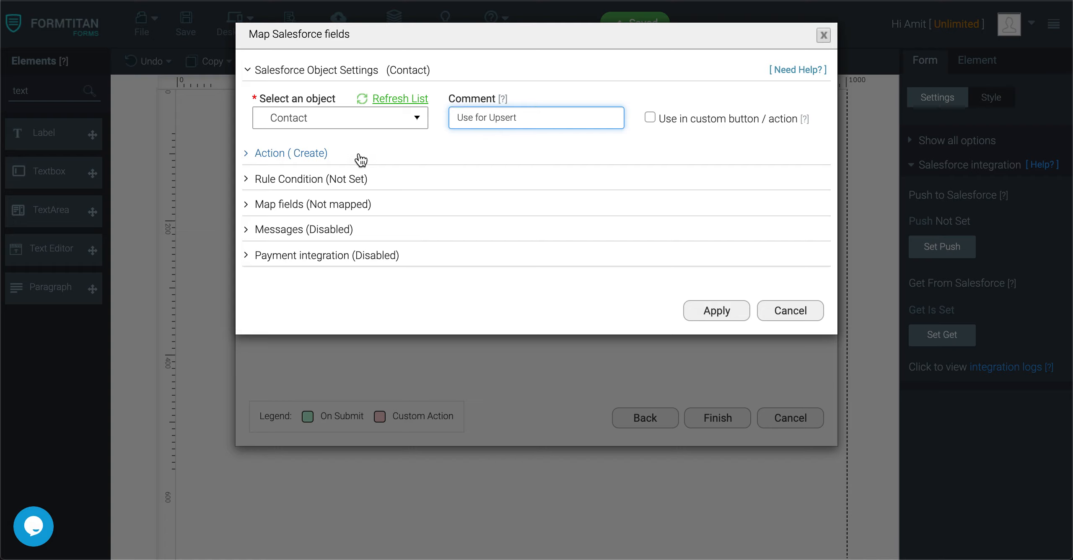
{"action": "left_click", "coordinate": [312, 153]}
{"action": "left_click", "coordinate": [324, 204]}
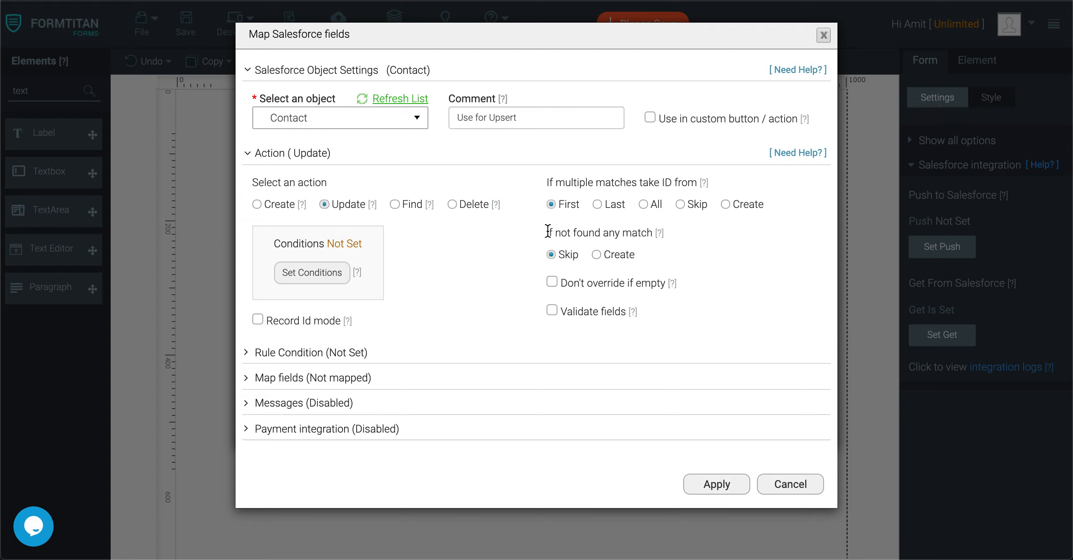
{"action": "left_click_drag", "start_coordinate": [546, 232], "coordinate": [656, 239]}
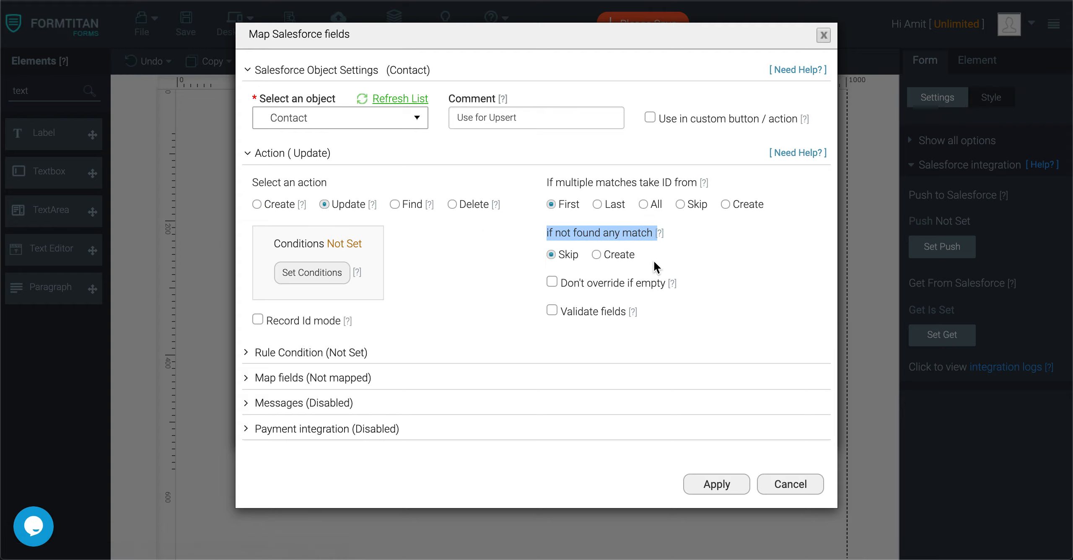
{"action": "left_click", "coordinate": [550, 254]}
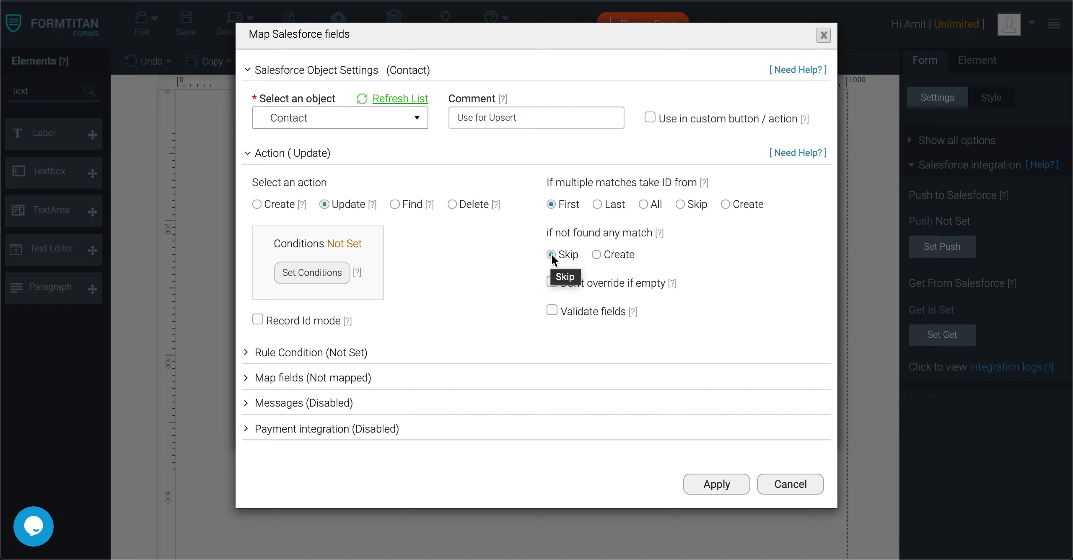
{"action": "left_click", "coordinate": [597, 254]}
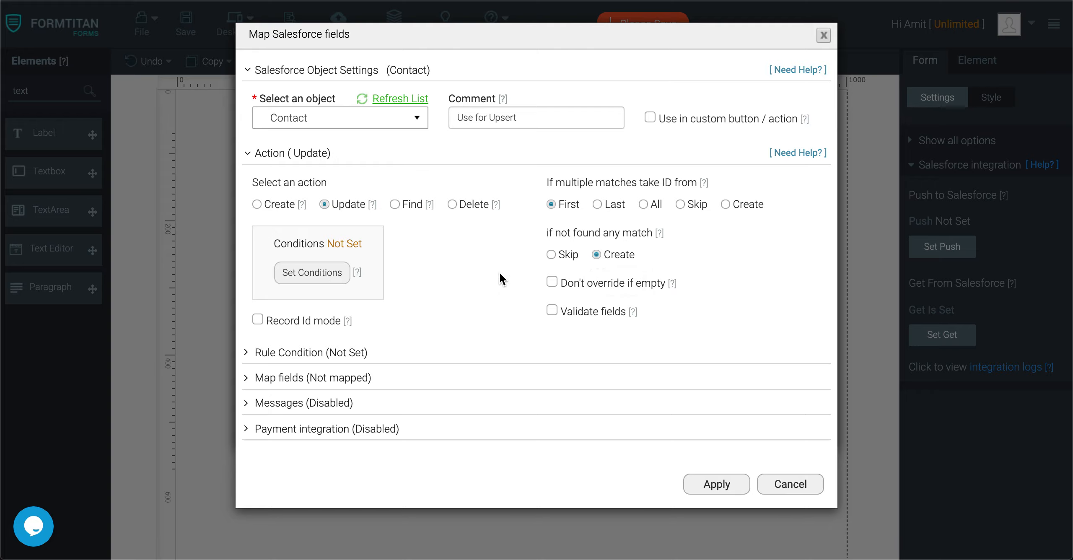
{"action": "left_click", "coordinate": [312, 273]}
{"action": "left_click", "coordinate": [342, 79]}
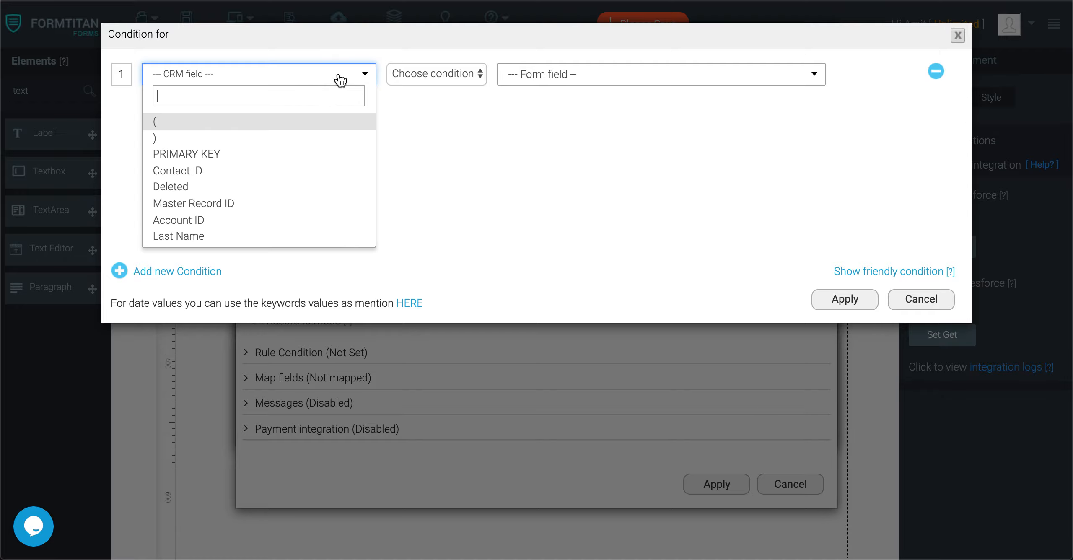
Step: Set the push condition to CRM Contact ID Equals the form's Contact ID field
{"action": "left_click", "coordinate": [240, 171]}
{"action": "left_click", "coordinate": [436, 74]}
{"action": "left_click", "coordinate": [413, 86]}
{"action": "left_click", "coordinate": [577, 80]}
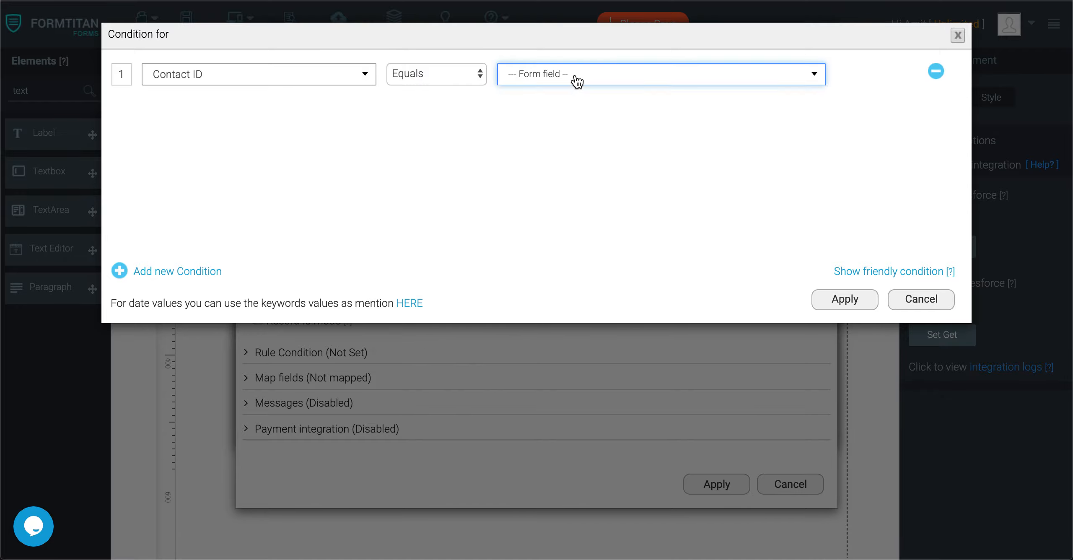
{"action": "left_click", "coordinate": [554, 155]}
{"action": "left_click", "coordinate": [838, 298]}
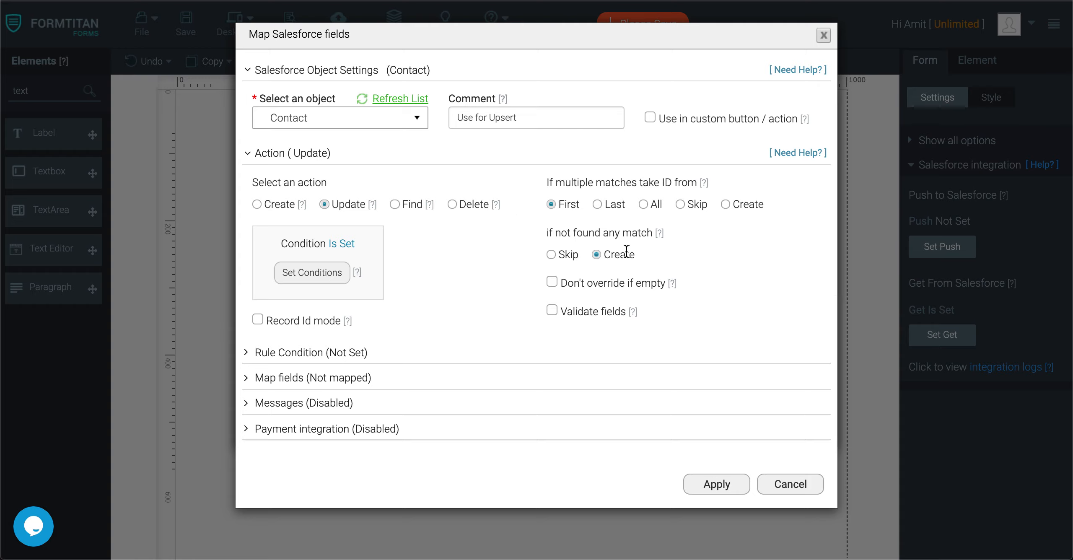
Step: Map Full Name.Last Name and Full Name.First Name to the Contact's Last Name and First Name
{"action": "left_click", "coordinate": [342, 377]}
{"action": "left_click", "coordinate": [308, 445]}
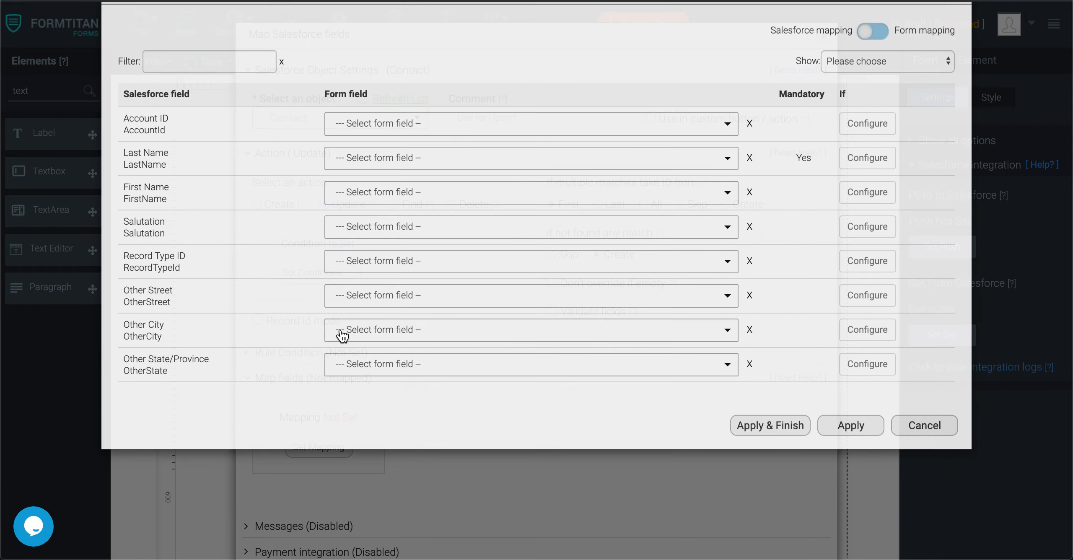
{"action": "left_click", "coordinate": [380, 203]}
{"action": "type", "text": "last"}
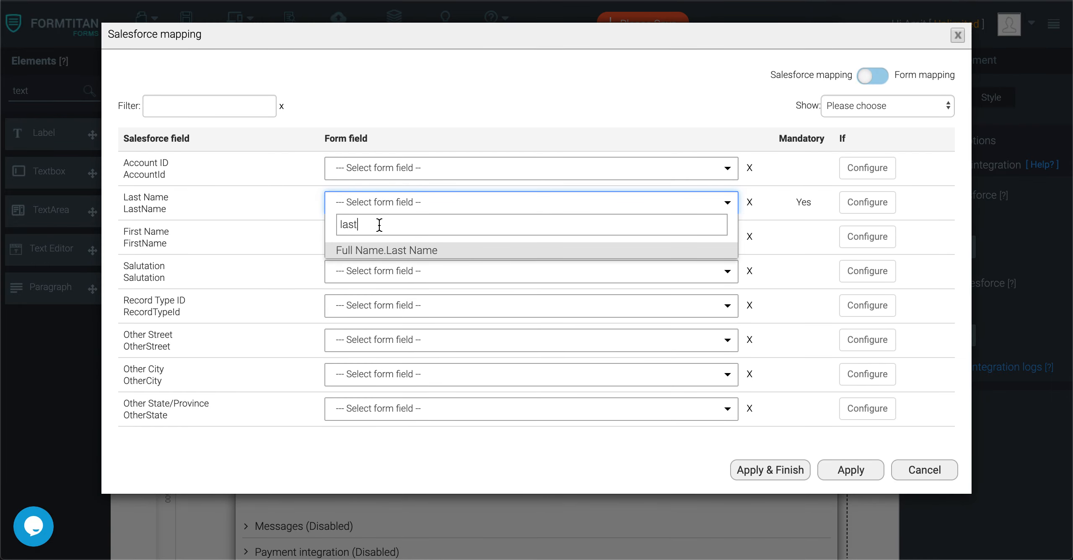
{"action": "left_click", "coordinate": [361, 250]}
{"action": "left_click", "coordinate": [390, 235]}
{"action": "type", "text": "first"}
{"action": "left_click", "coordinate": [400, 289]}
Step: Map the Email and Mobile form fields to Email and Mobile Phone, then apply and finish
{"action": "scroll", "coordinate": [400, 293], "scroll_direction": "down", "scroll_amount": 2}
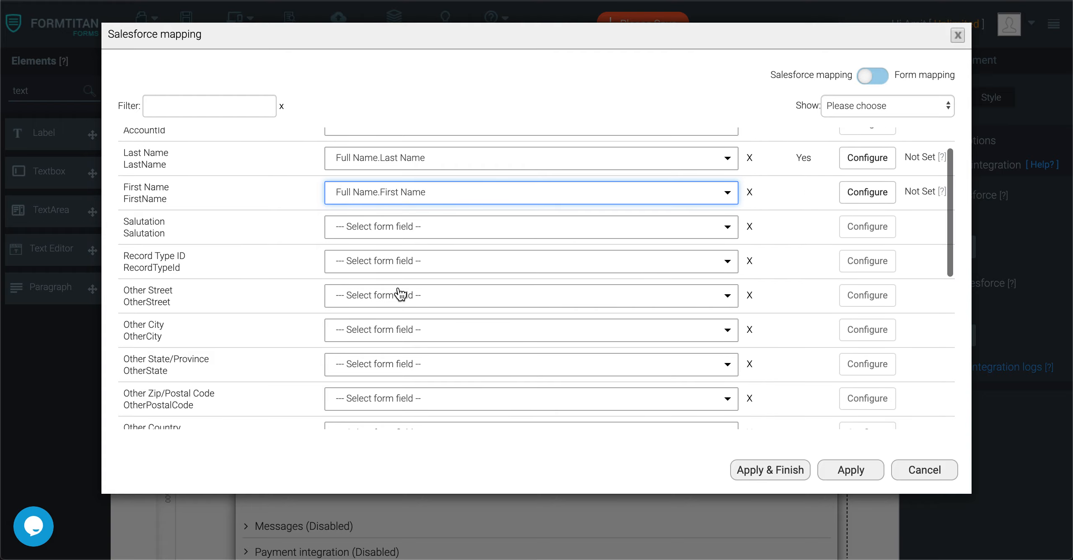
{"action": "left_click", "coordinate": [231, 110]}
{"action": "type", "text": "email"}
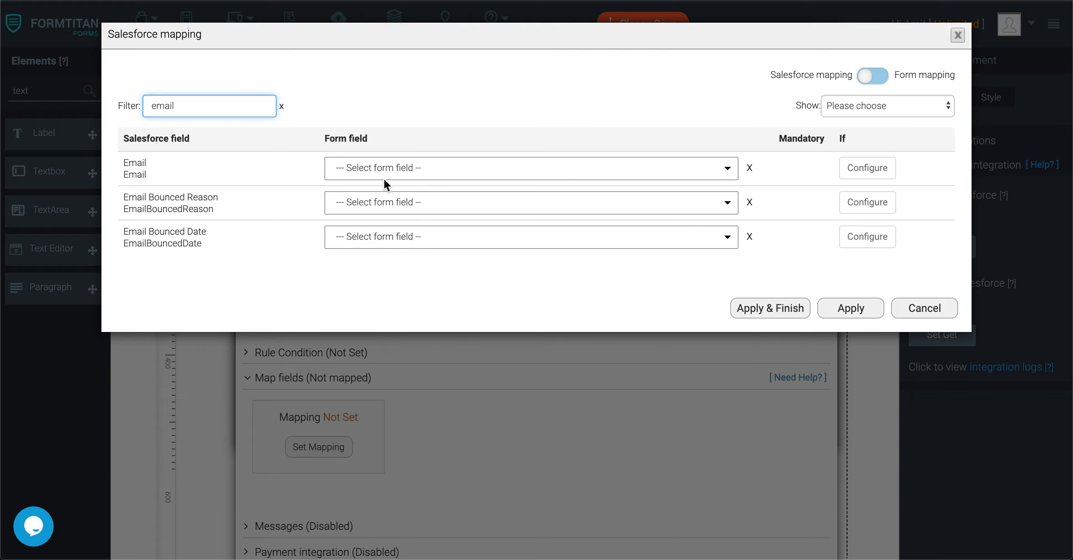
{"action": "left_click", "coordinate": [400, 168]}
{"action": "type", "text": "email"}
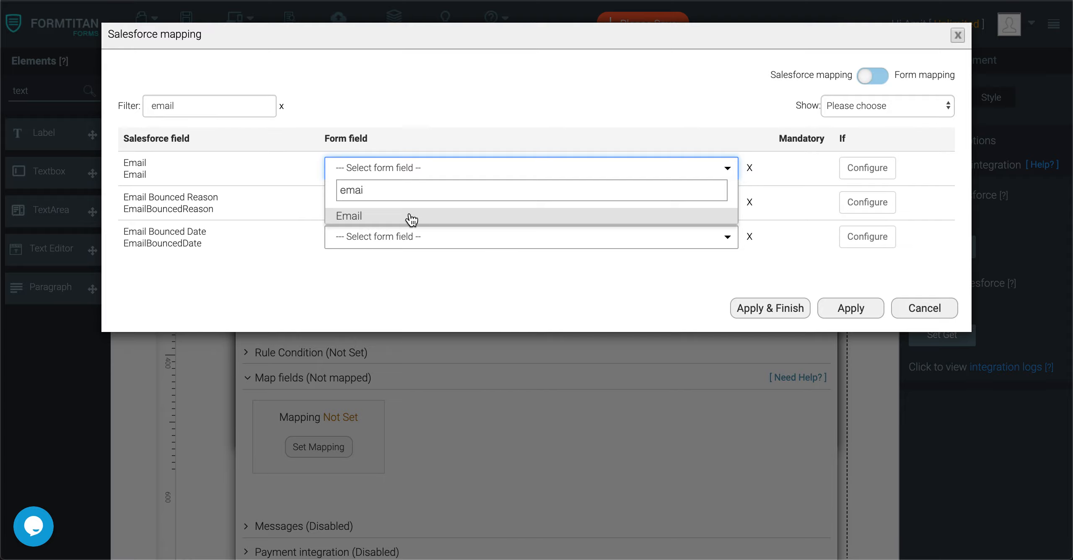
{"action": "left_click", "coordinate": [411, 219]}
{"action": "double_click", "coordinate": [211, 107]}
{"action": "type", "text": "mobil"}
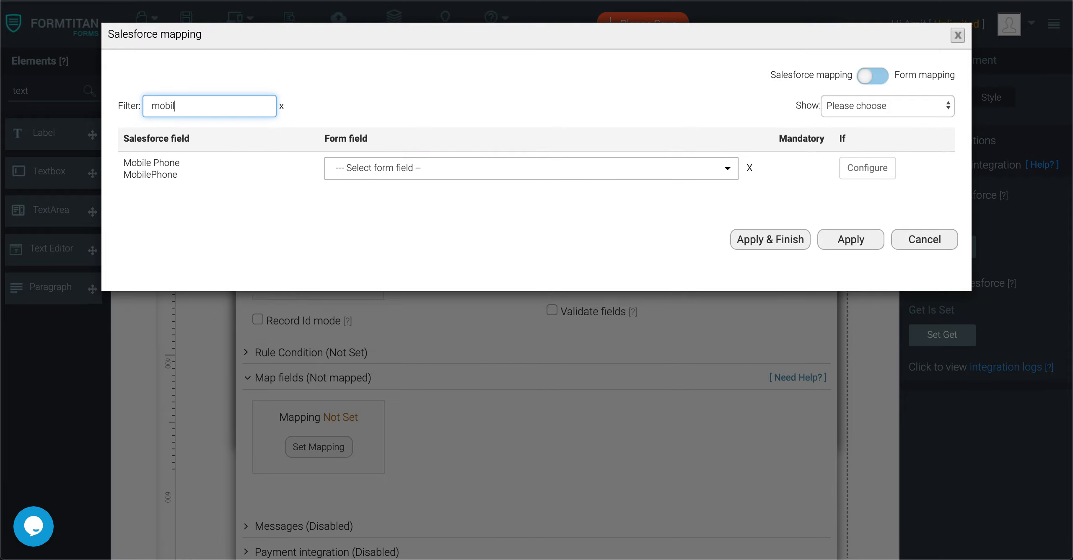
{"action": "left_click", "coordinate": [334, 165]}
{"action": "type", "text": "mobile"}
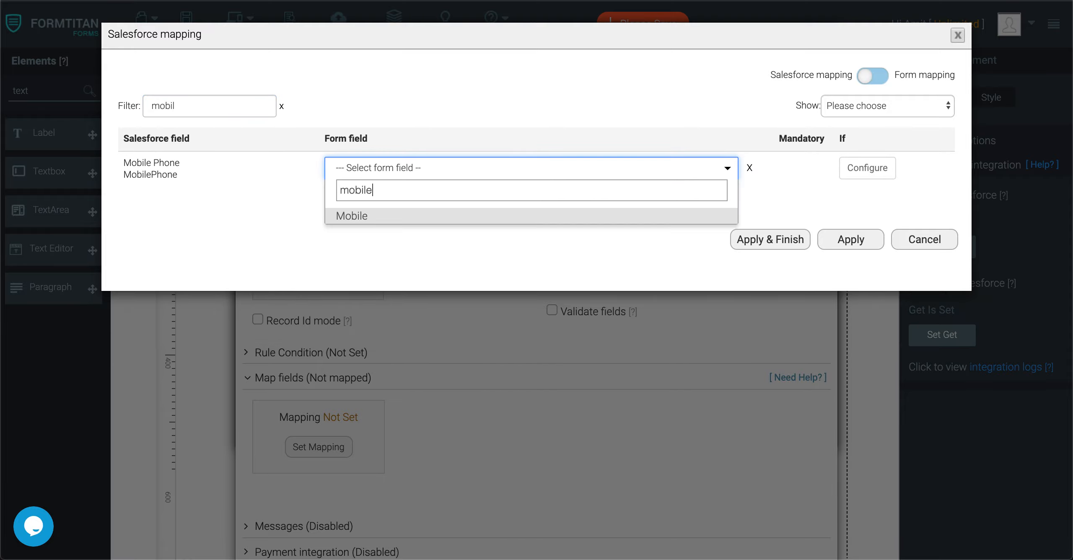
{"action": "left_click", "coordinate": [475, 218]}
{"action": "left_click", "coordinate": [743, 239]}
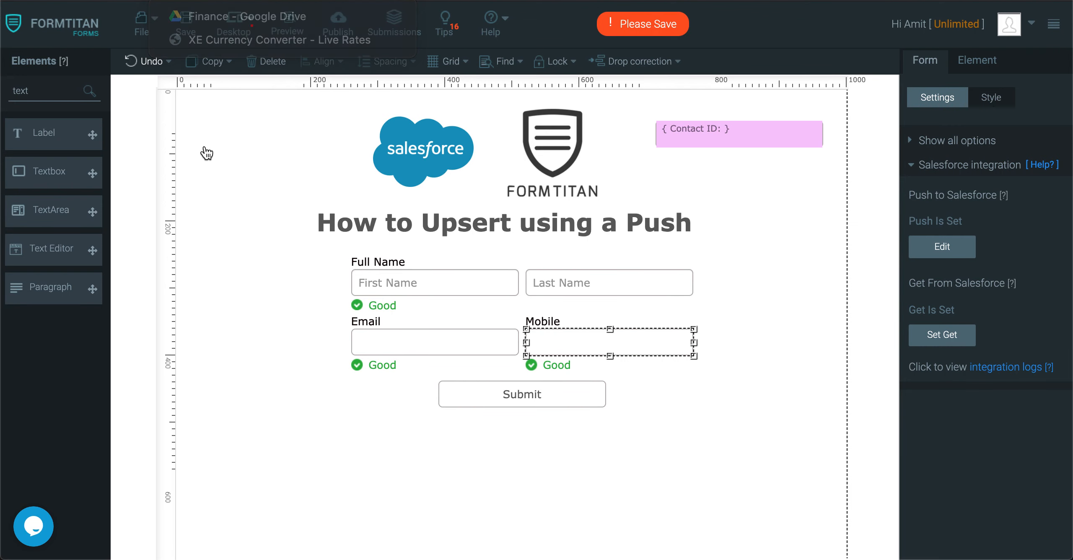
Step: Save, load the contact by email in preview, remove '123' from Last Name, and submit
{"action": "left_click", "coordinate": [184, 26]}
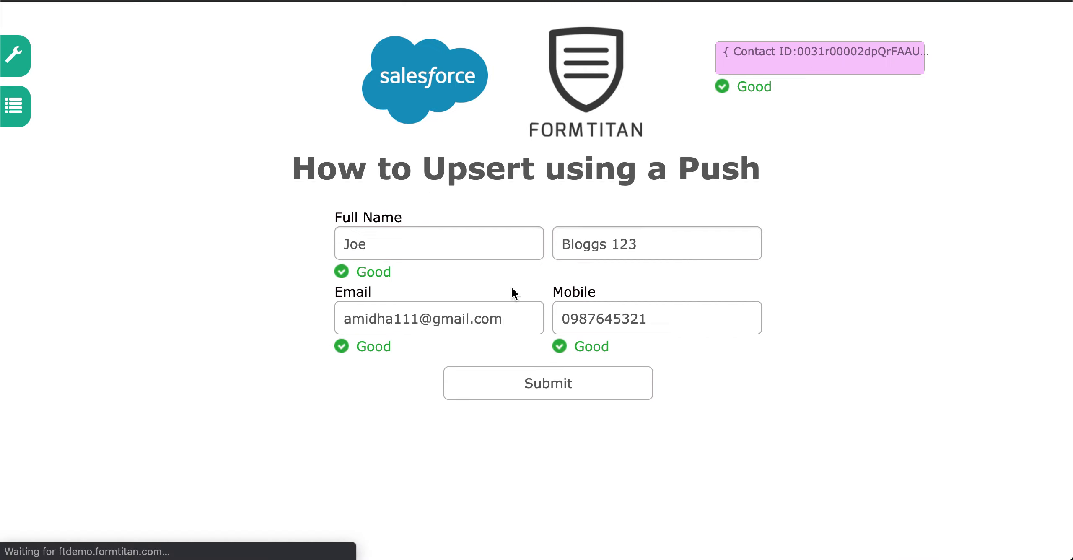
{"action": "left_click", "coordinate": [500, 310]}
{"action": "key", "text": "super+v"}
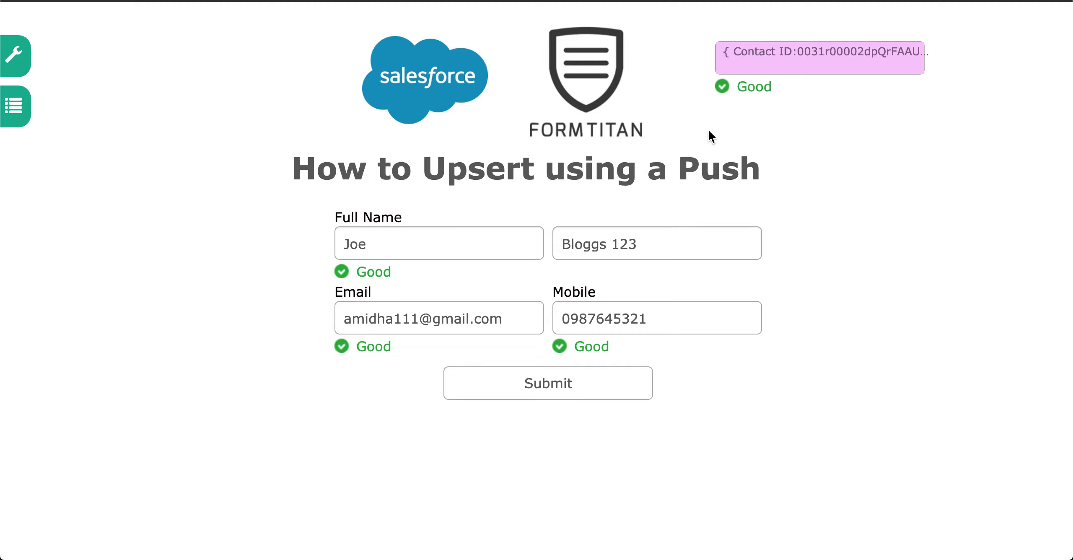
{"action": "left_click", "coordinate": [648, 241]}
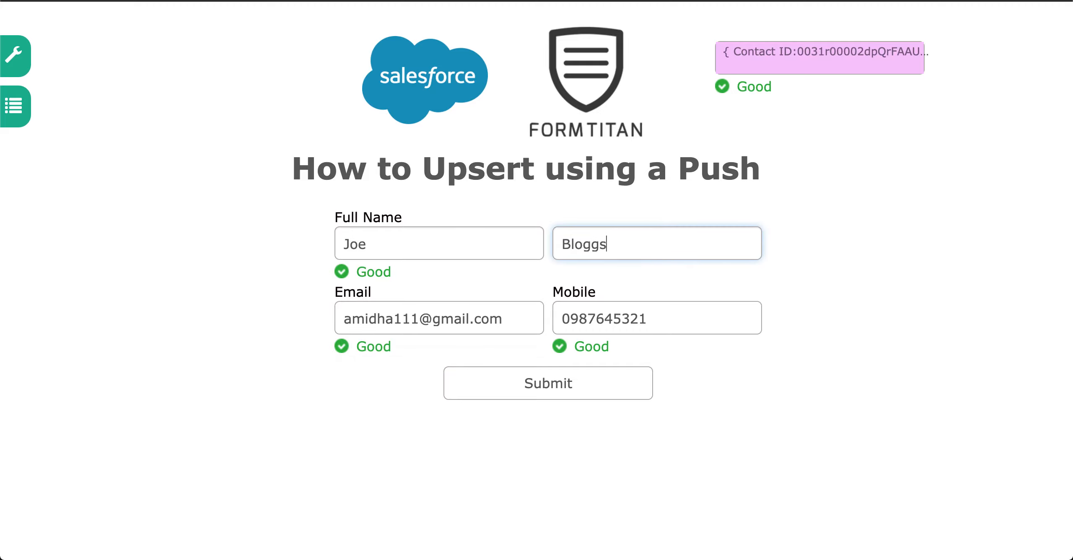
{"action": "left_click", "coordinate": [580, 383]}
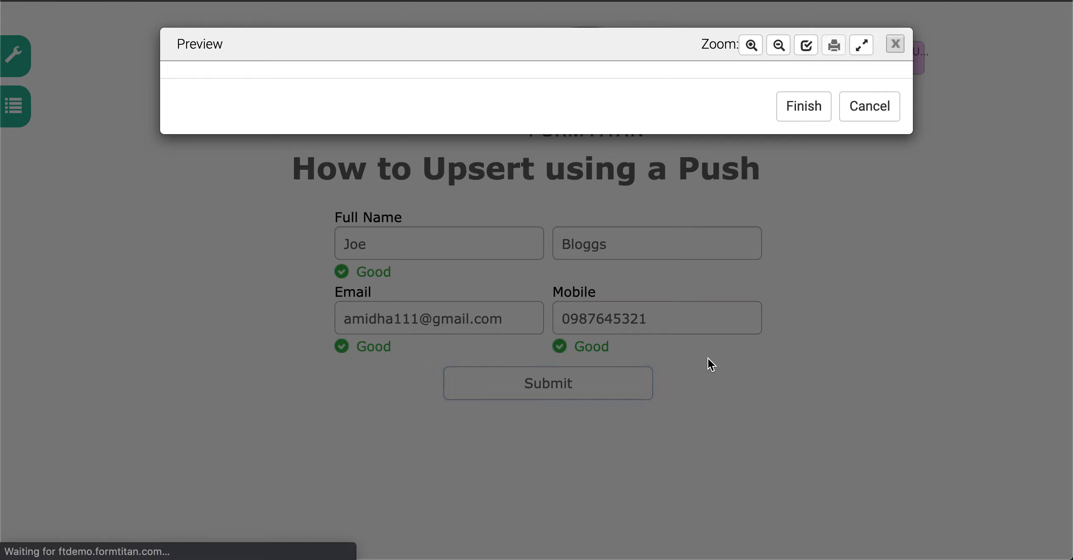
{"action": "left_click", "coordinate": [869, 451]}
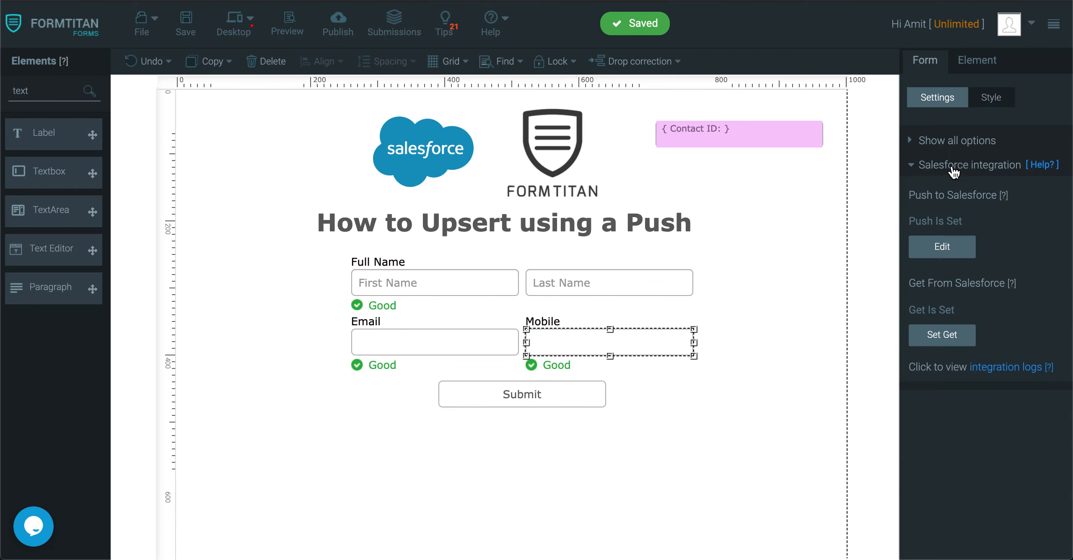
Step: Turn off dynamic mode for the Default PDF mapping under Document generation and save the form
{"action": "left_click", "coordinate": [951, 169]}
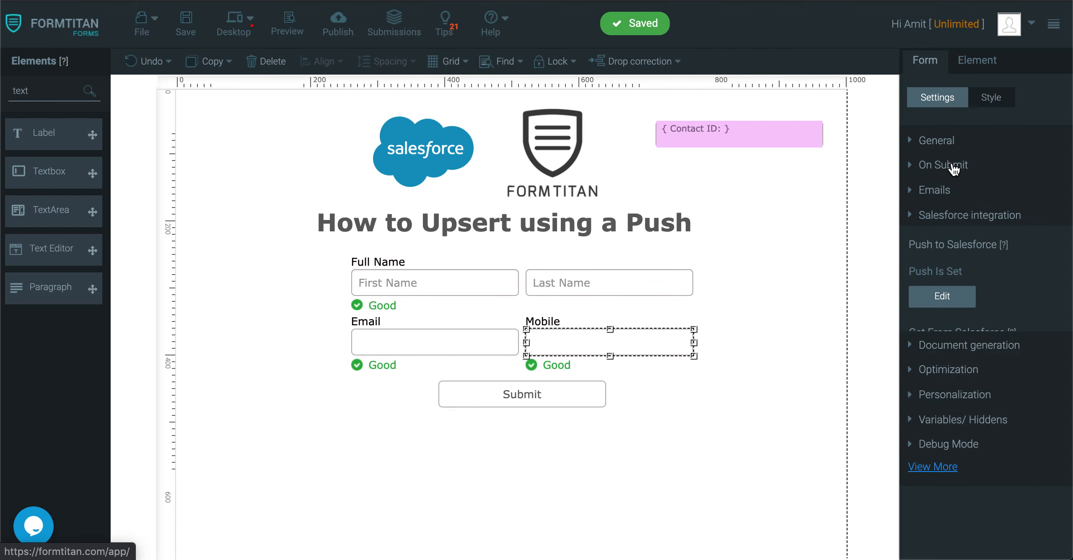
{"action": "left_click", "coordinate": [972, 251]}
{"action": "left_click", "coordinate": [967, 194]}
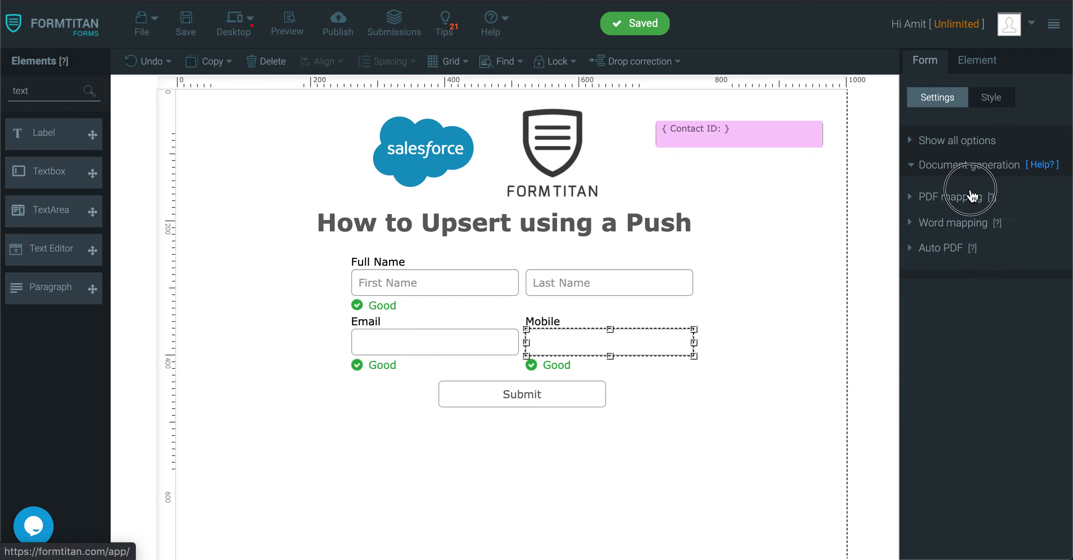
{"action": "left_click", "coordinate": [1017, 262]}
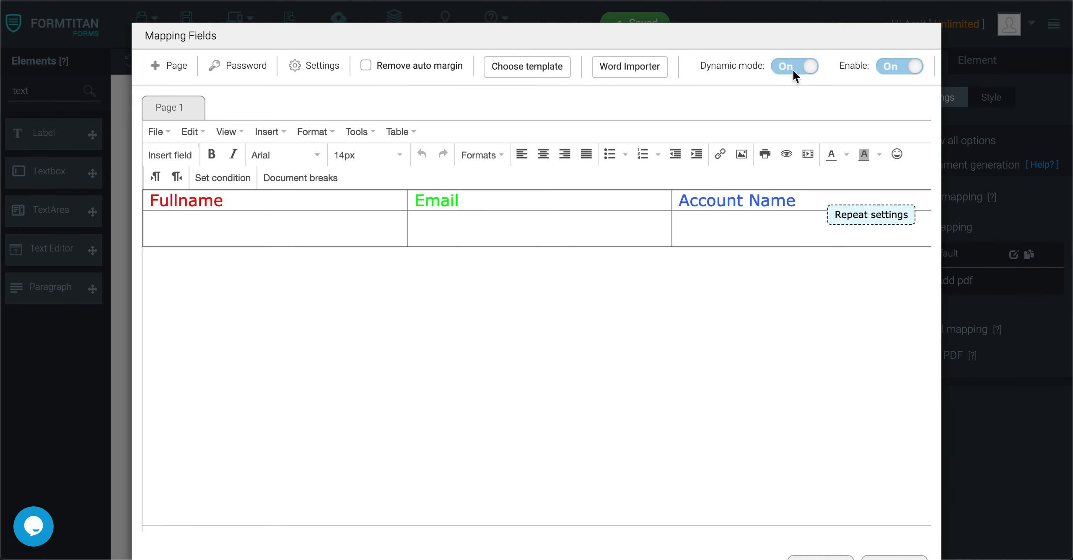
{"action": "left_click", "coordinate": [793, 70]}
{"action": "left_click", "coordinate": [892, 150]}
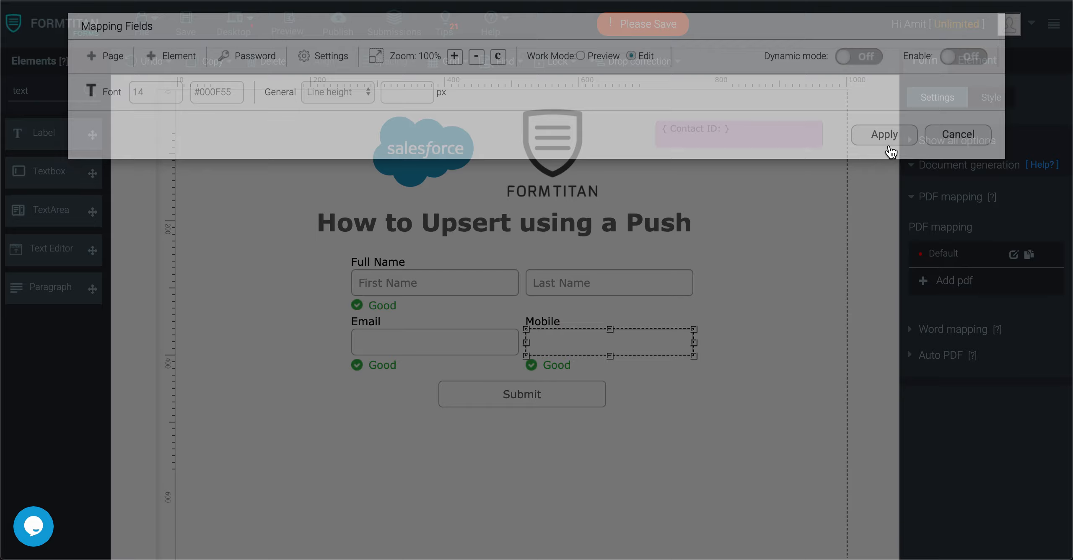
{"action": "left_click", "coordinate": [185, 29]}
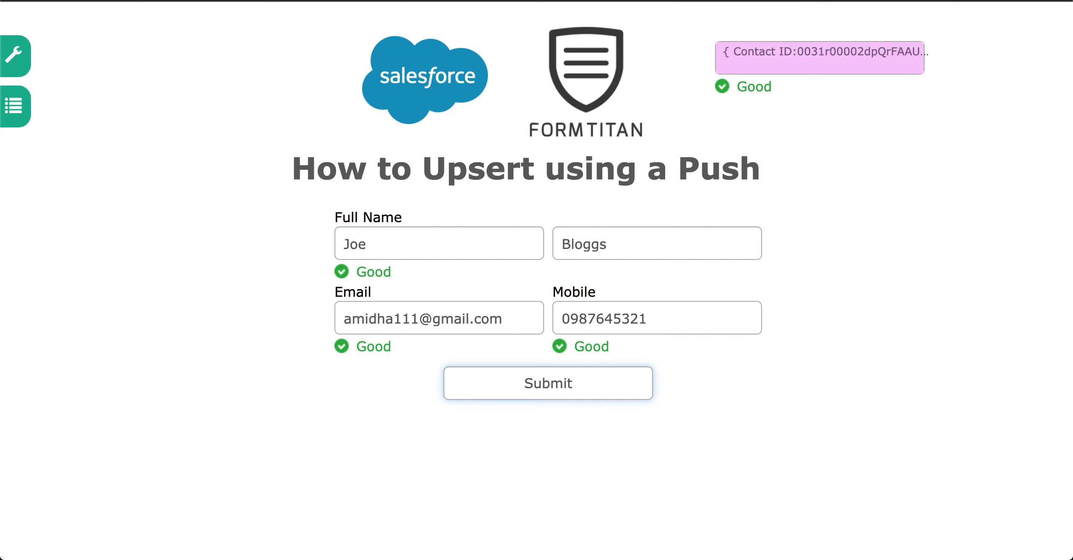
Step: Reload the preview, paste the contact's email and fetch the existing contact
{"action": "left_click", "coordinate": [549, 297]}
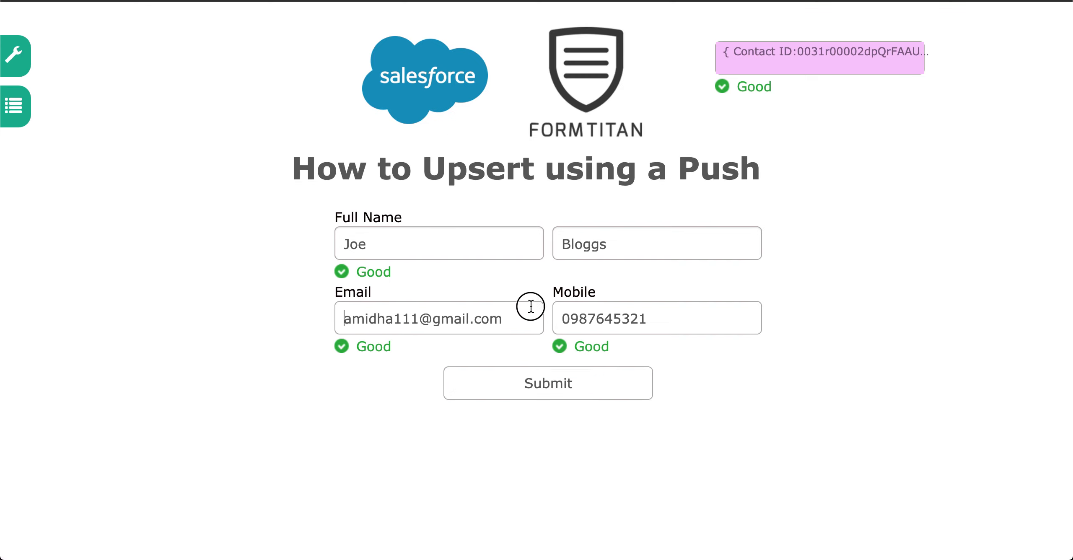
{"action": "left_click_drag", "start_coordinate": [499, 319], "coordinate": [230, 321]}
{"action": "key", "text": "super+c"}
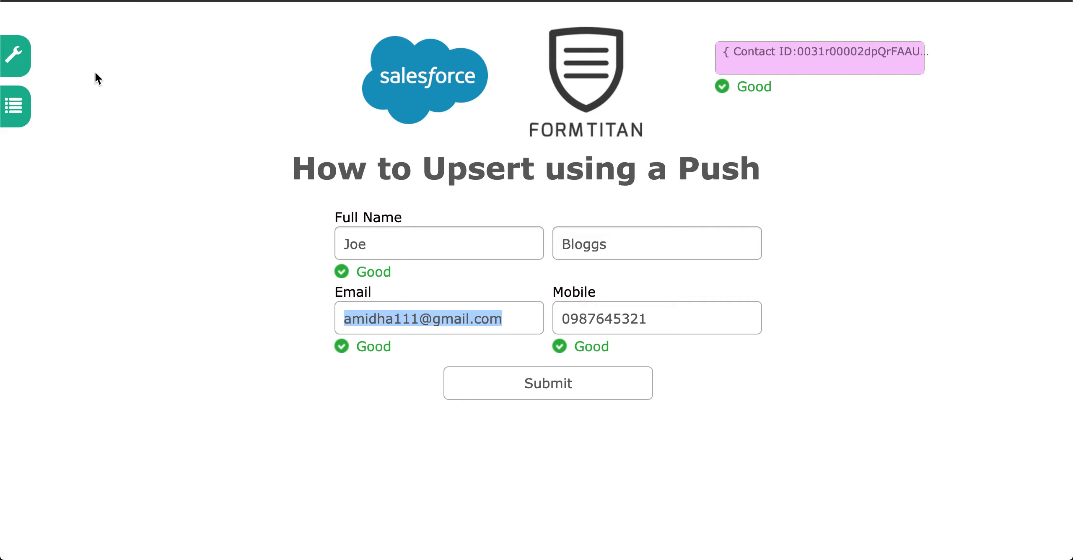
{"action": "key", "text": "super+r"}
{"action": "left_click", "coordinate": [522, 330]}
{"action": "key", "text": "super+v"}
{"action": "left_click", "coordinate": [829, 364]}
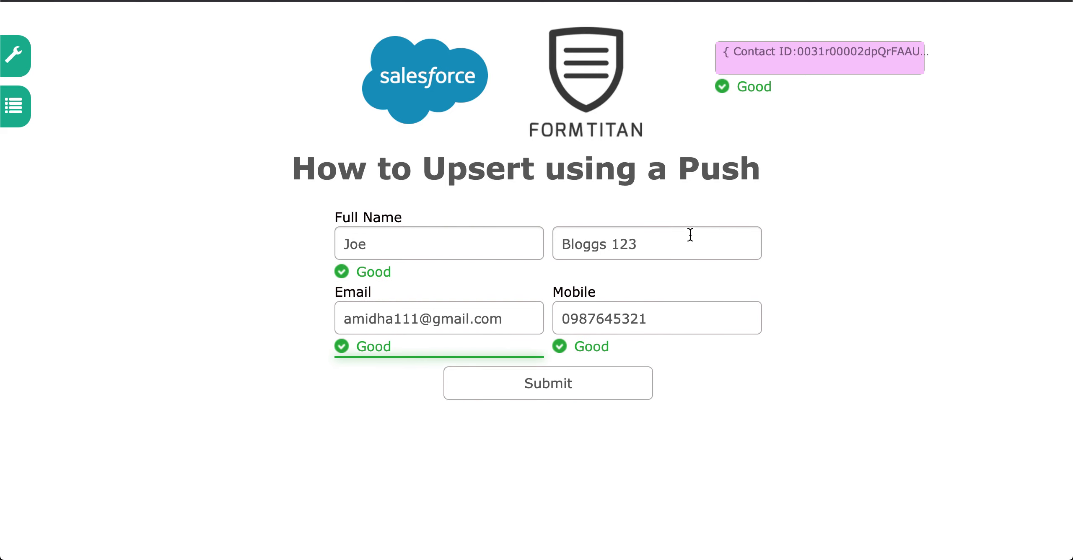
Step: Strip the trailing '123' so the last name reads Bloggs, submit, and show all form settings
{"action": "left_click", "coordinate": [677, 246]}
{"action": "key", "text": "BackSpace"}
{"action": "key", "text": "BackSpace"}
{"action": "key", "text": "BackSpace"}
{"action": "key", "text": "BackSpace"}
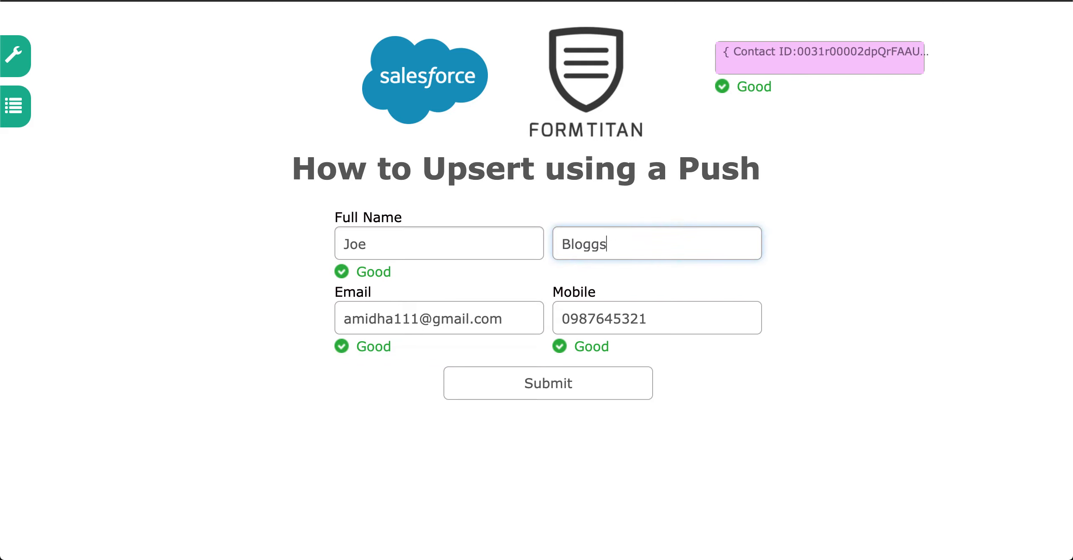
{"action": "left_click", "coordinate": [603, 383]}
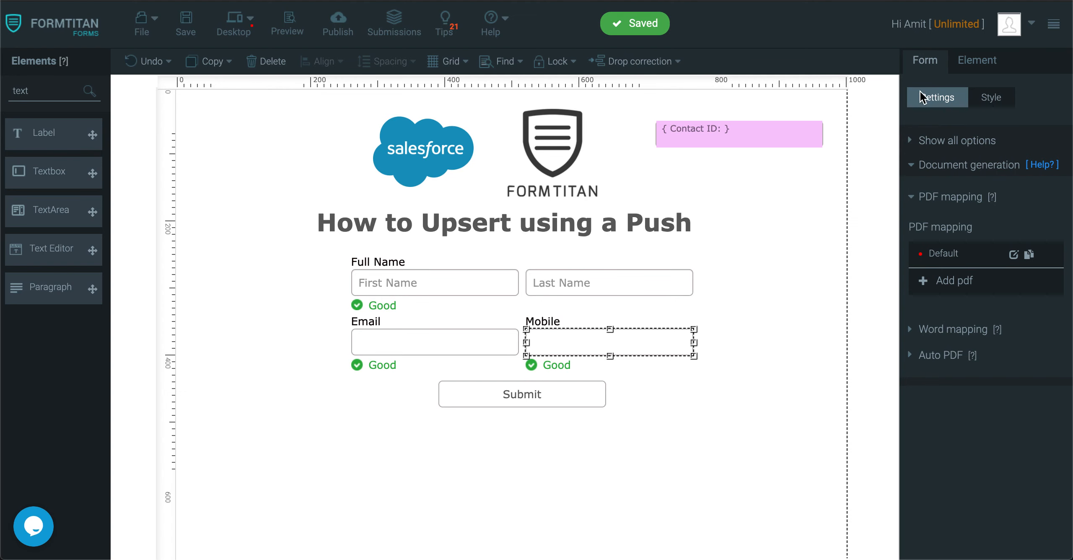
{"action": "left_click", "coordinate": [924, 142]}
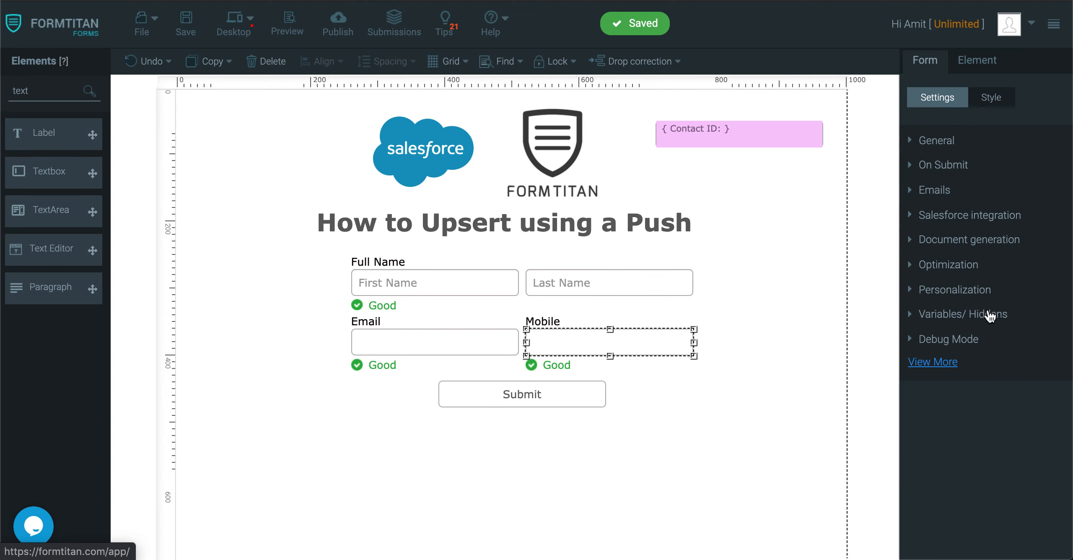
Step: Open the Salesforce integration logs and view the updated Contact record in Salesforce
{"action": "left_click", "coordinate": [991, 223]}
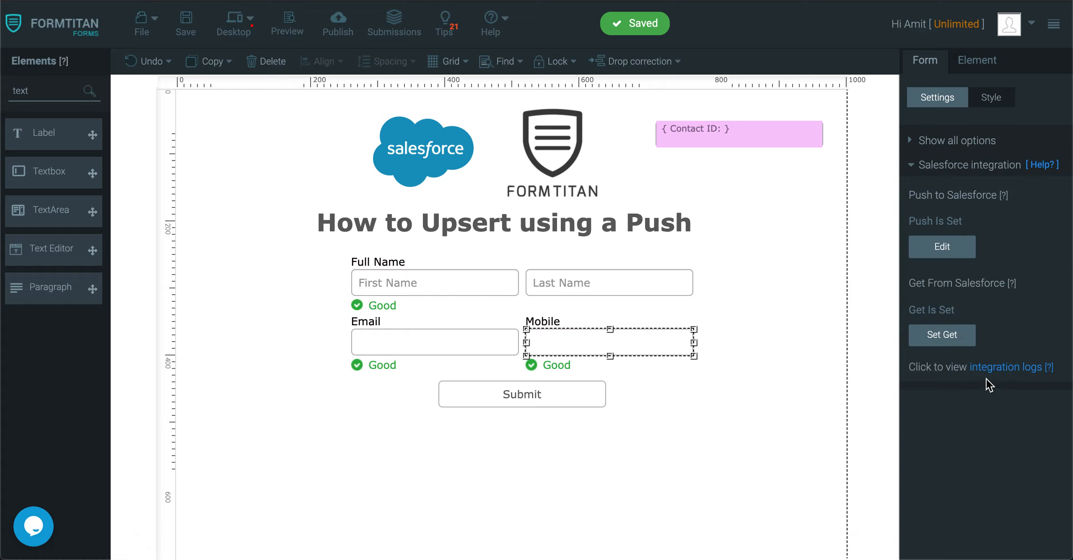
{"action": "left_click", "coordinate": [978, 367]}
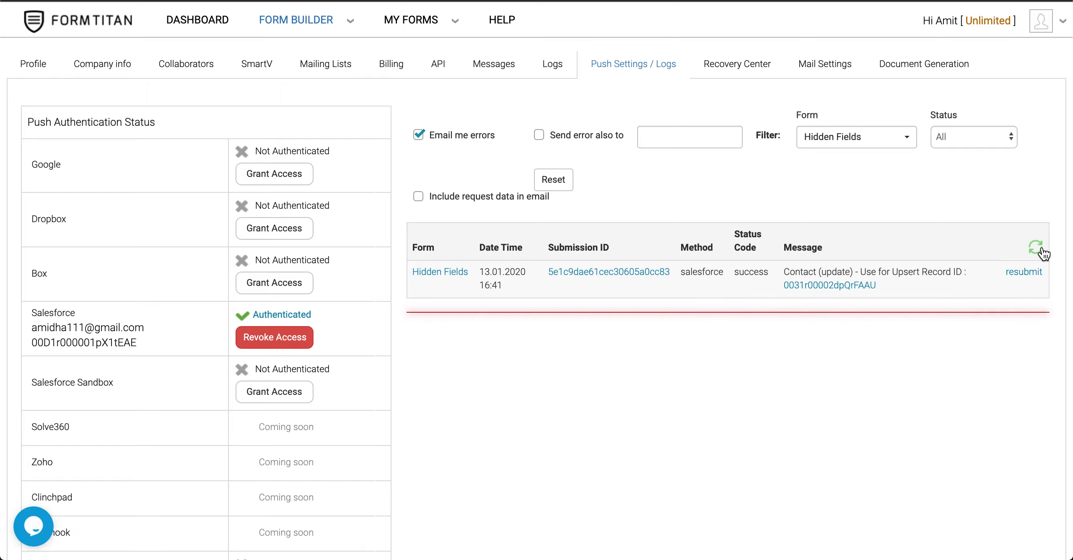
{"action": "left_click", "coordinate": [842, 286]}
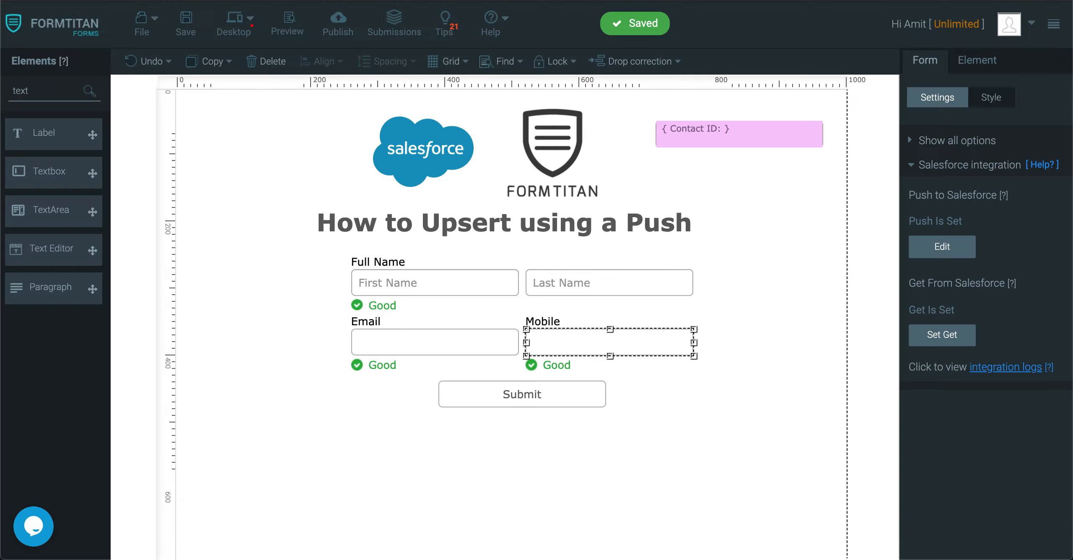
Step: In the preview, enter a test email, first name Upsert, last name Contact and a mobile number, then submit
{"action": "left_click", "coordinate": [290, 17]}
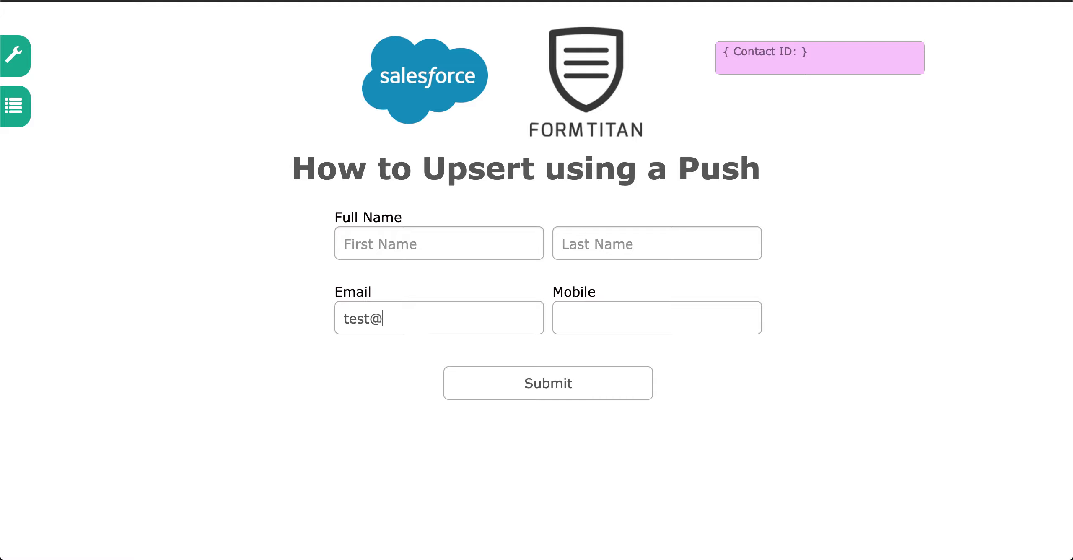
{"action": "type", "text": "o.com"}
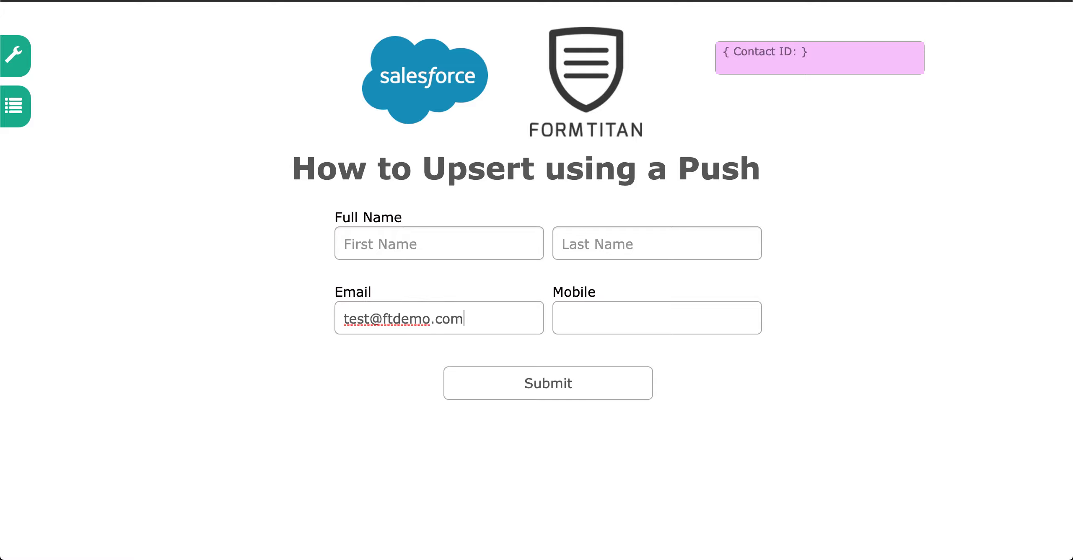
{"action": "left_click", "coordinate": [733, 412]}
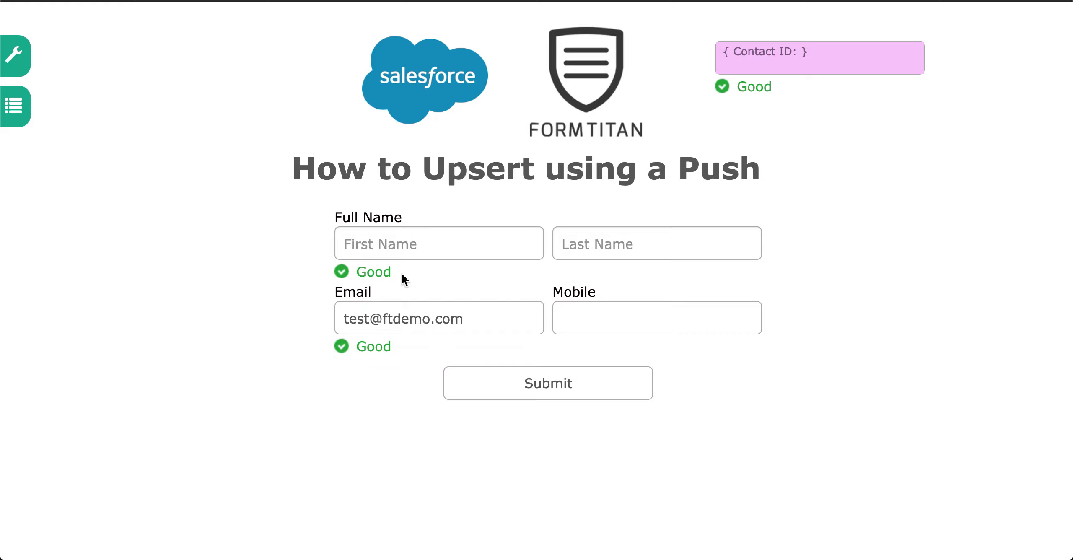
{"action": "left_click", "coordinate": [505, 243]}
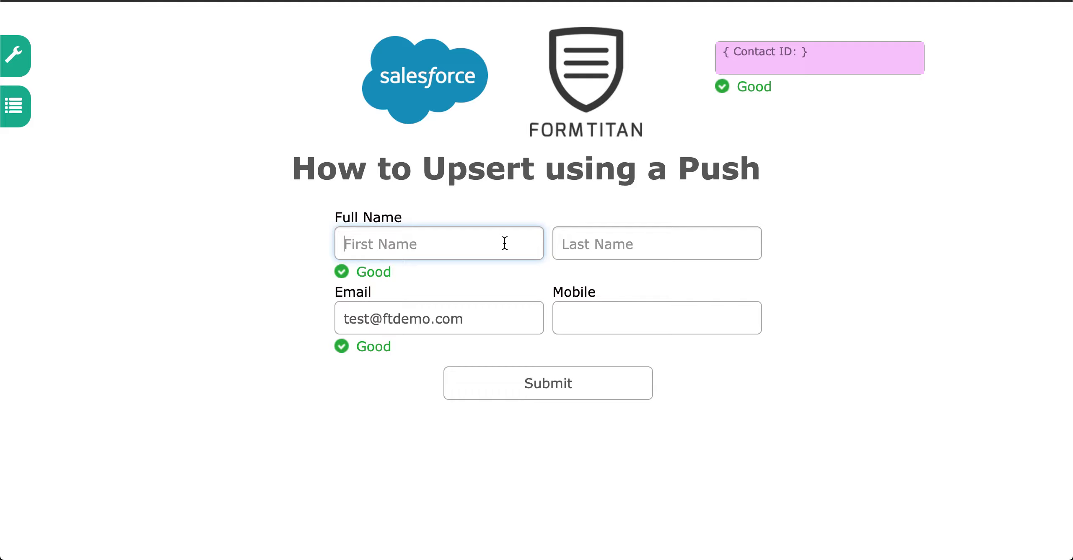
{"action": "type", "text": "Upd"}
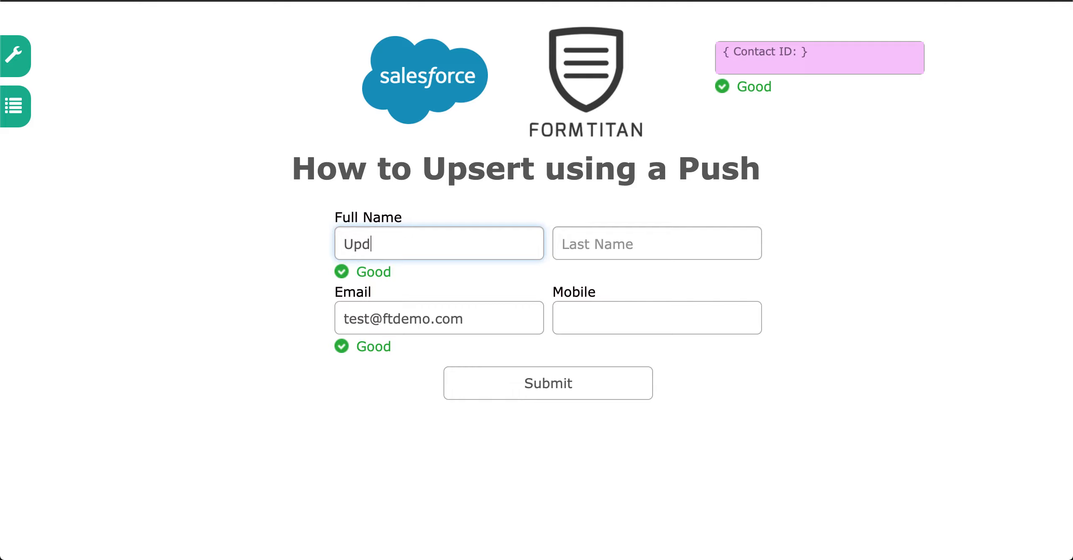
{"action": "type", "text": "ert"}
{"action": "key", "text": "Tab"}
{"action": "type", "text": "Co"}
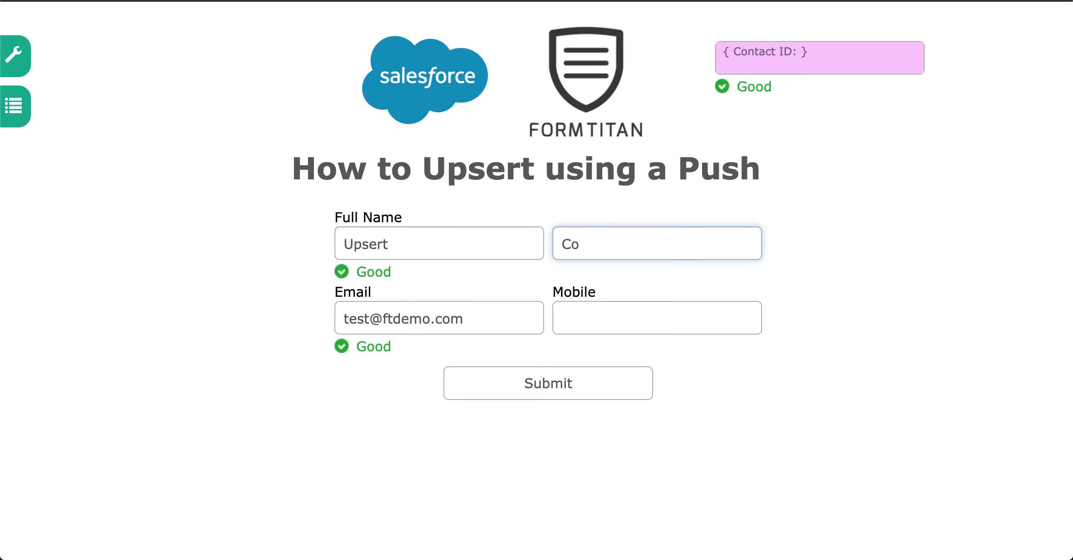
{"action": "left_click", "coordinate": [658, 304]}
{"action": "type", "text": "123123123123"}
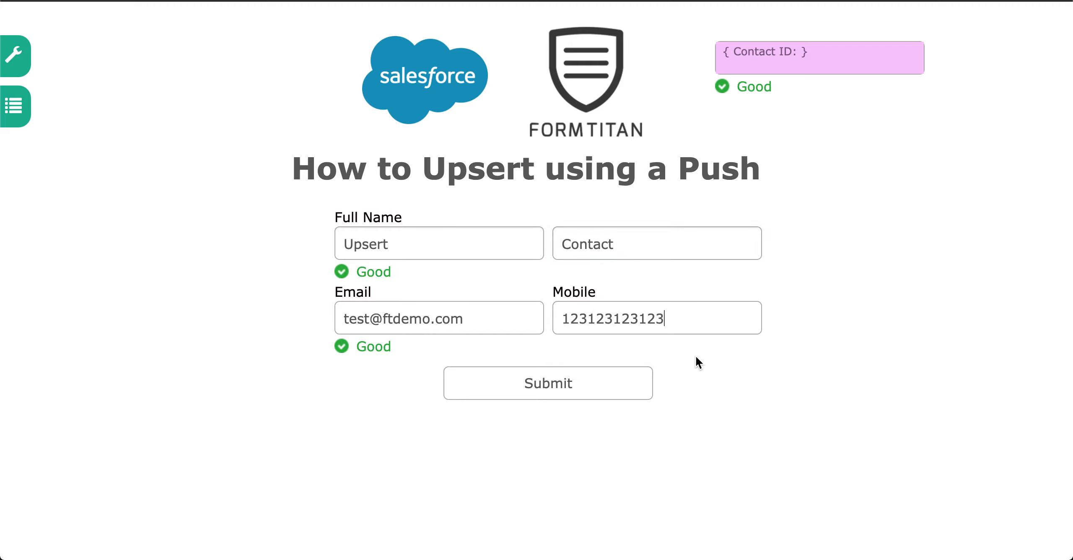
{"action": "left_click", "coordinate": [597, 394]}
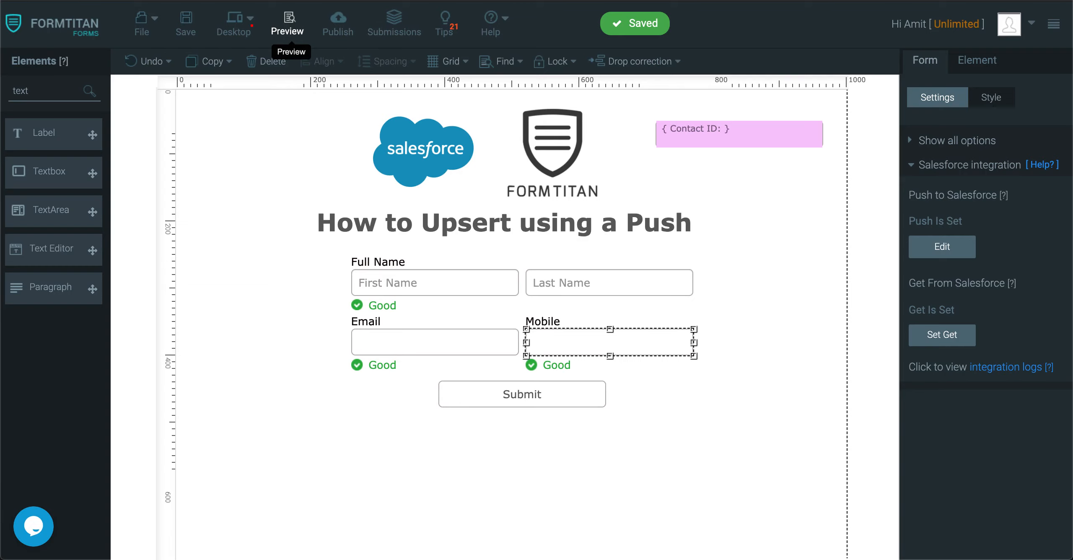
{"action": "left_click", "coordinate": [1018, 371]}
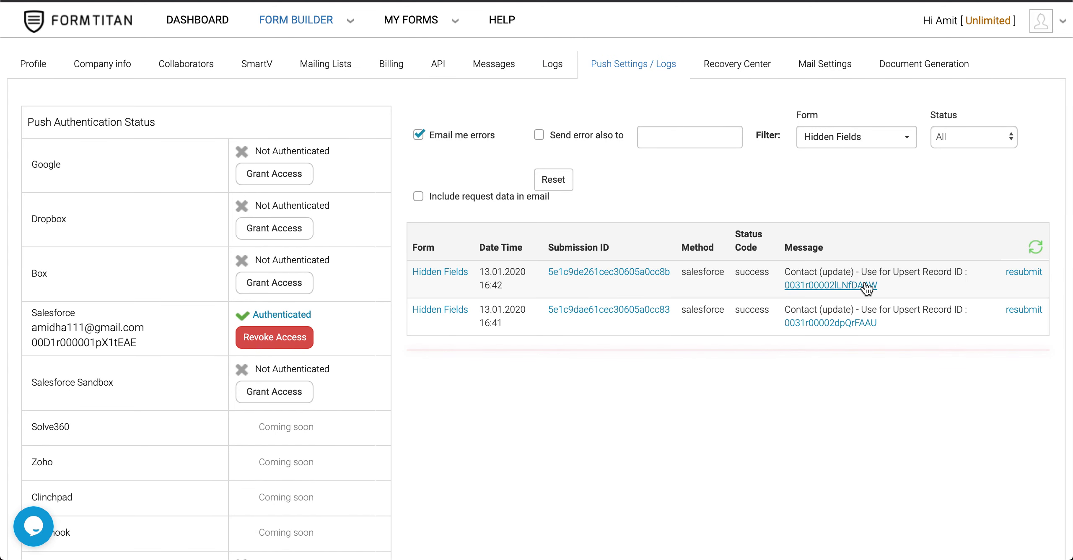
{"action": "left_click", "coordinate": [865, 284]}
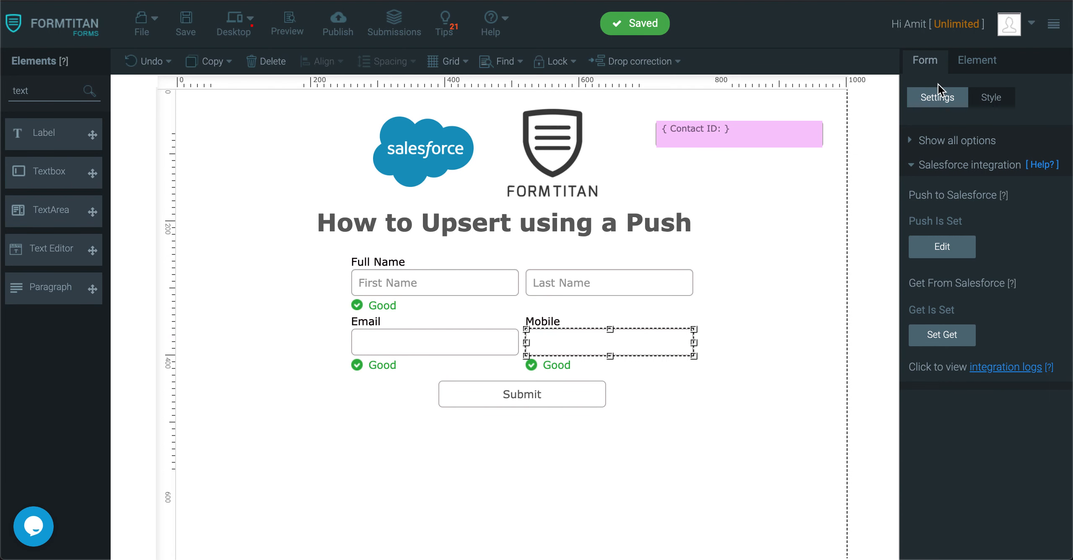
Step: Edit the Contact update push, keep no-match handling on Create, confirm the Contact ID condition, and apply
{"action": "left_click", "coordinate": [946, 247]}
{"action": "left_click", "coordinate": [720, 216]}
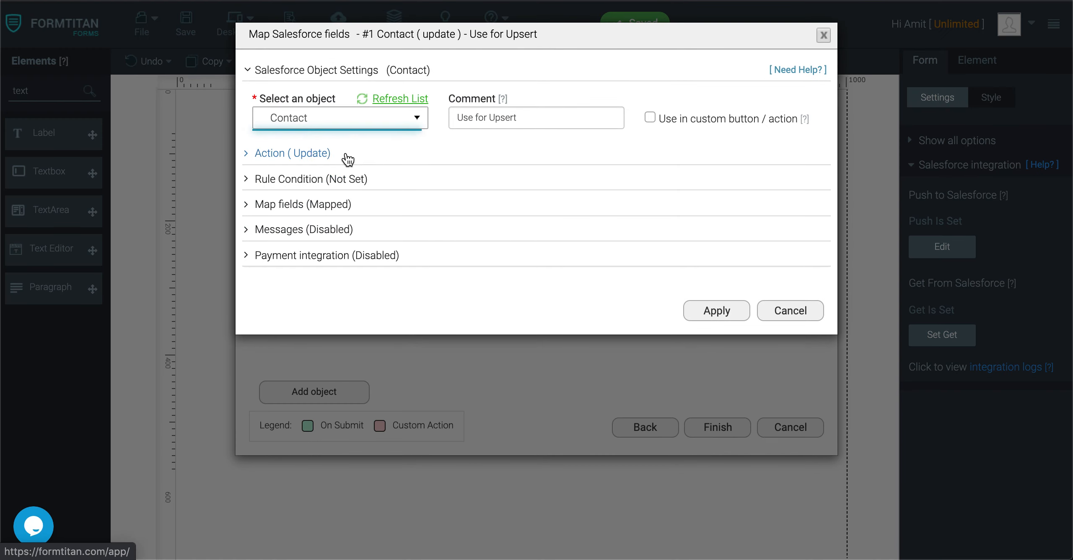
{"action": "left_click", "coordinate": [341, 158]}
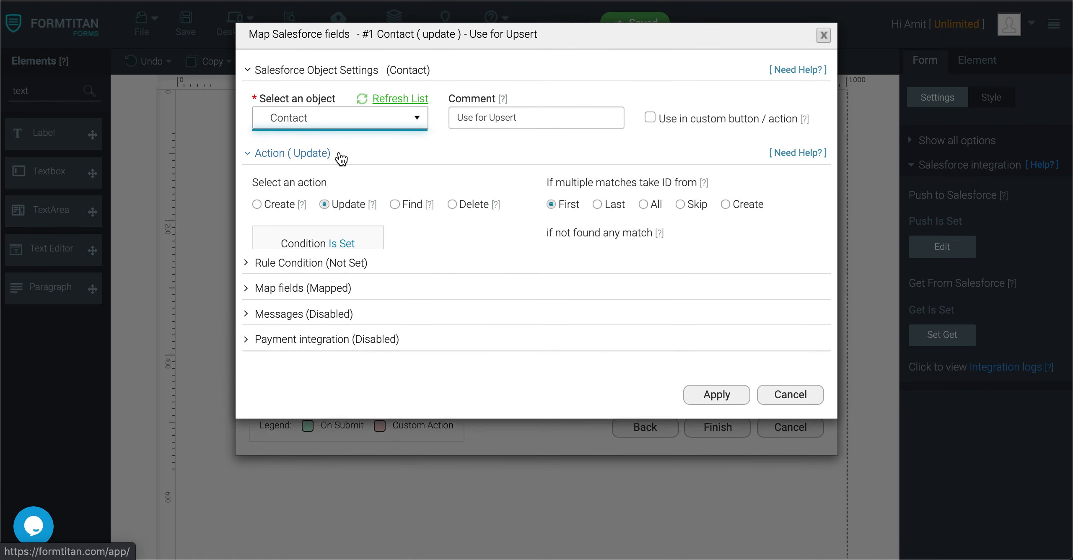
{"action": "left_click_drag", "start_coordinate": [547, 232], "coordinate": [670, 245]}
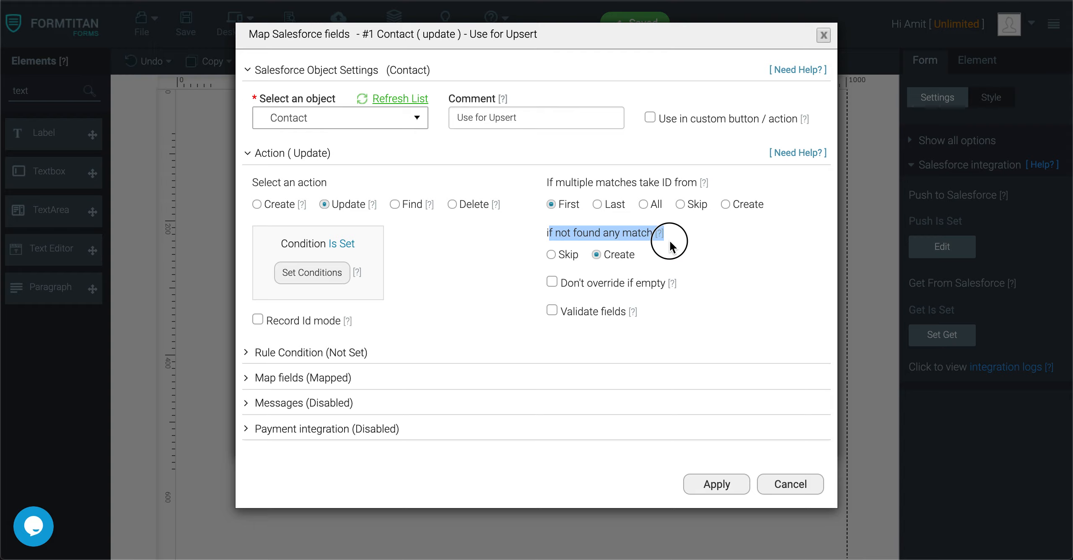
{"action": "left_click", "coordinate": [667, 240]}
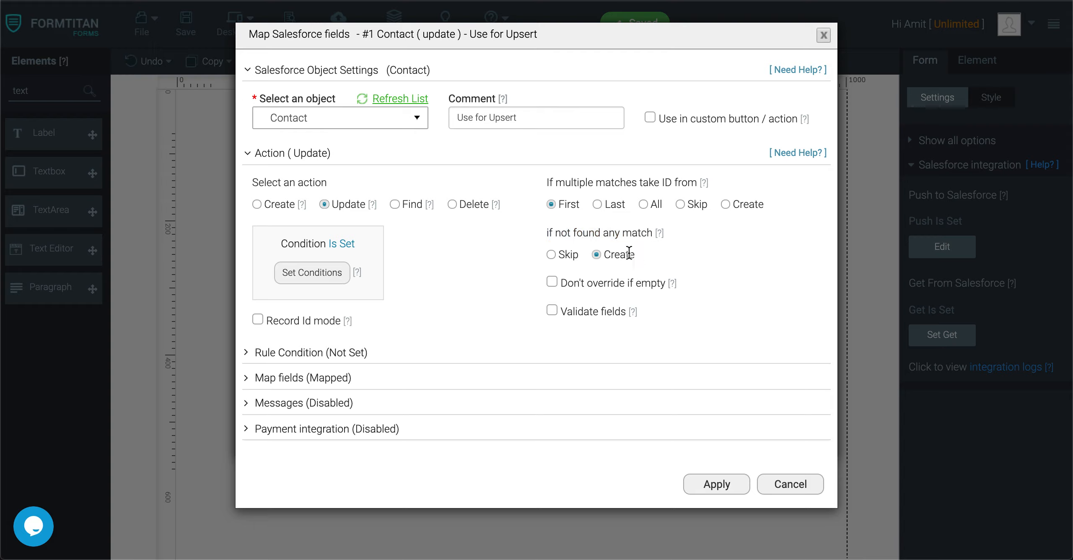
{"action": "left_click", "coordinate": [551, 254]}
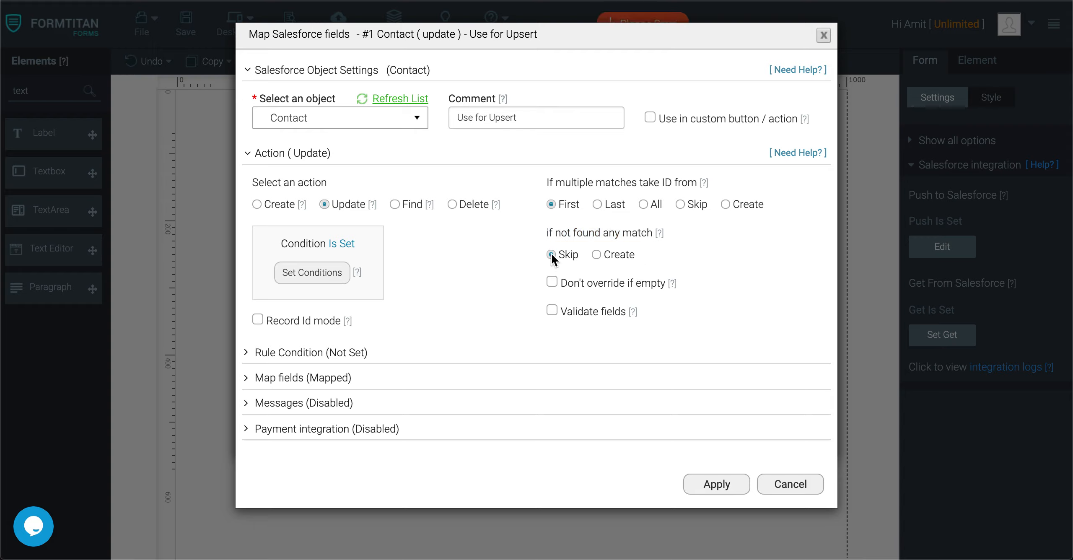
{"action": "left_click", "coordinate": [596, 253]}
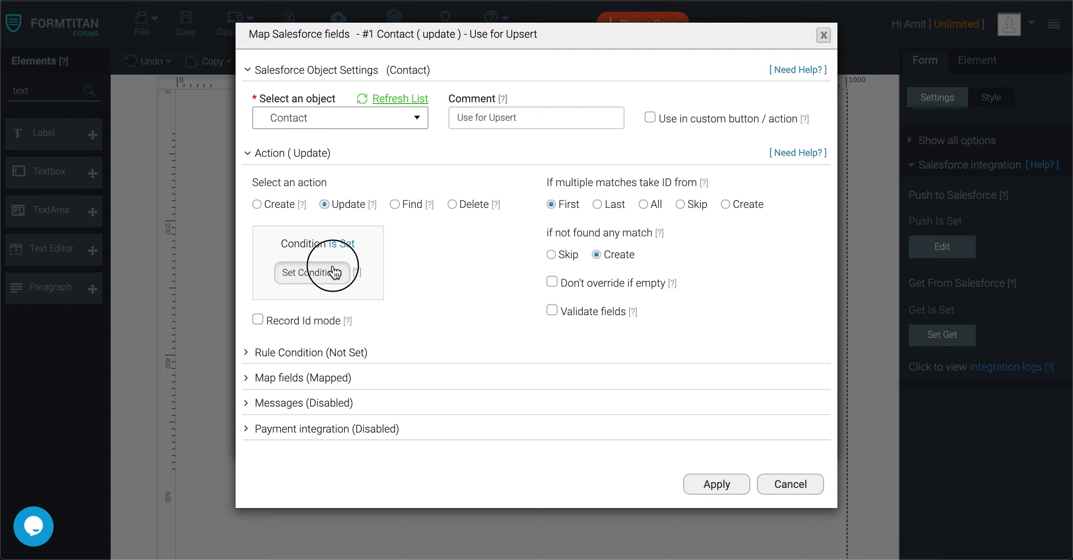
{"action": "left_click", "coordinate": [323, 270]}
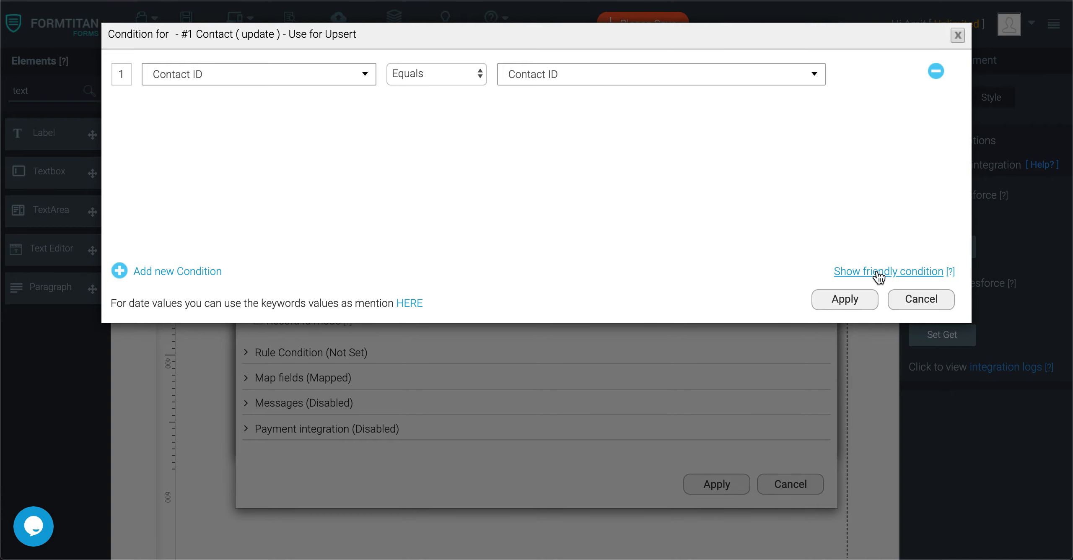
{"action": "left_click", "coordinate": [851, 299]}
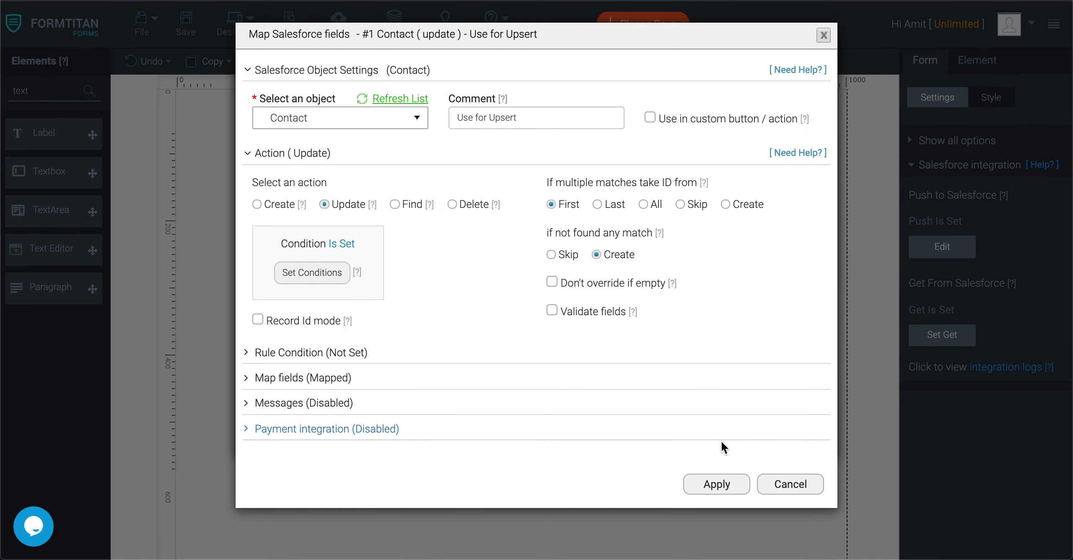
{"action": "left_click", "coordinate": [711, 484]}
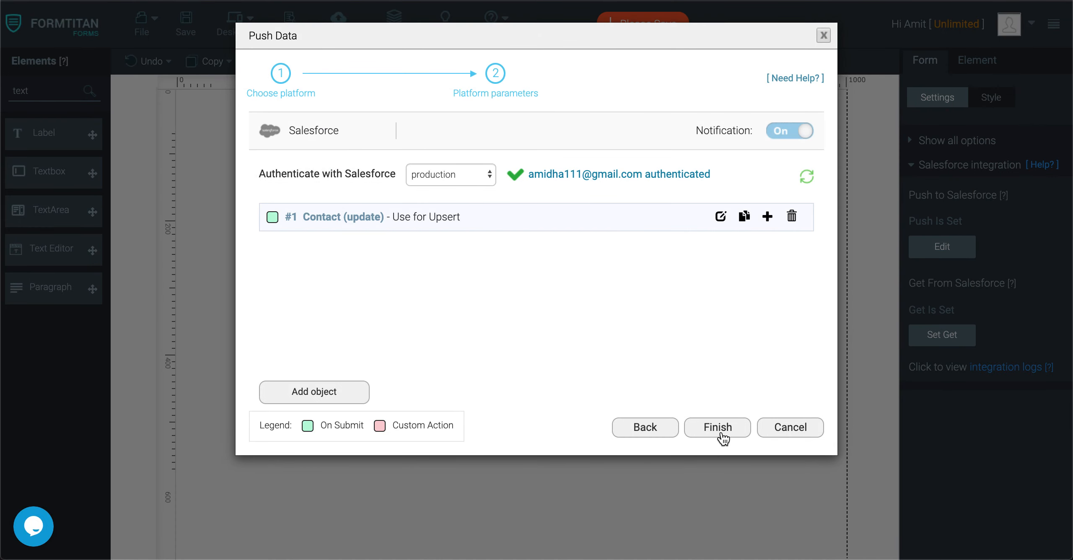